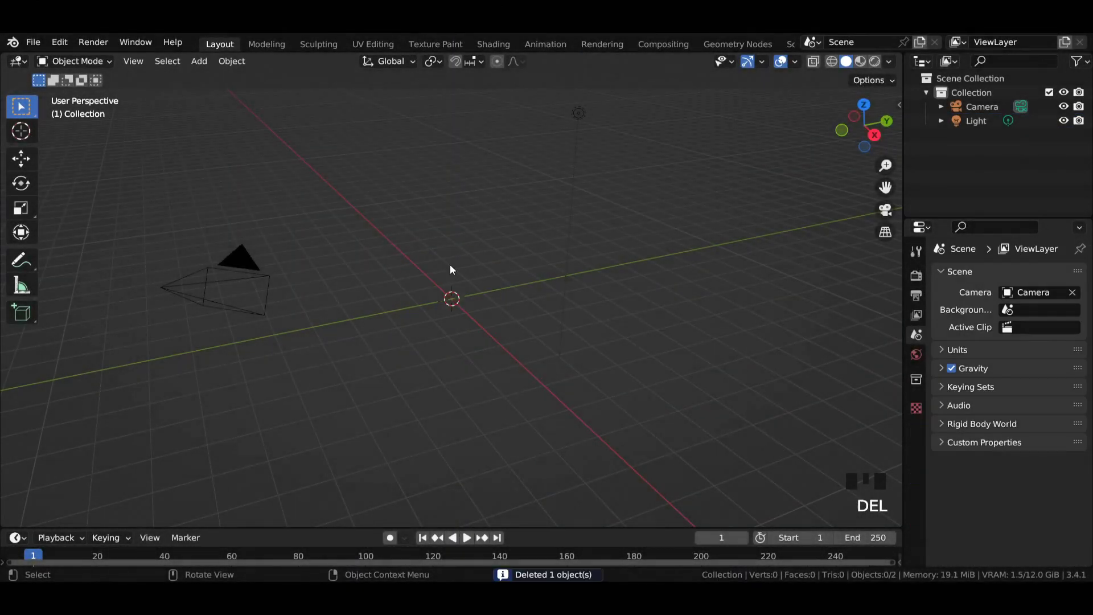
Add a mesh circle at the world origin.
key("shift+a")
mouse_move(318, 212)
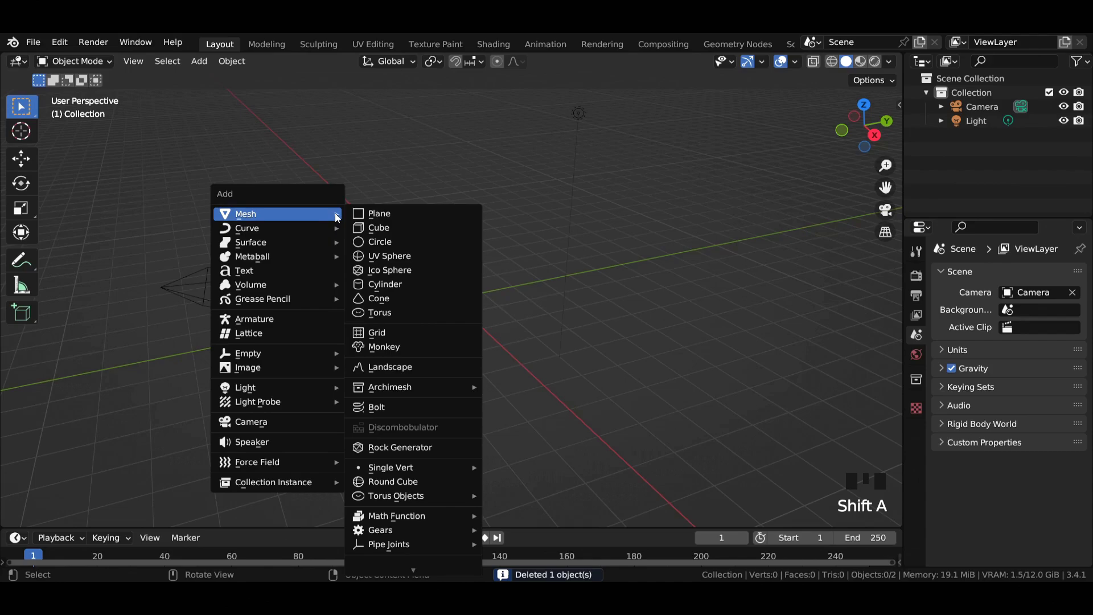
left_click(401, 241)
key("Tab")
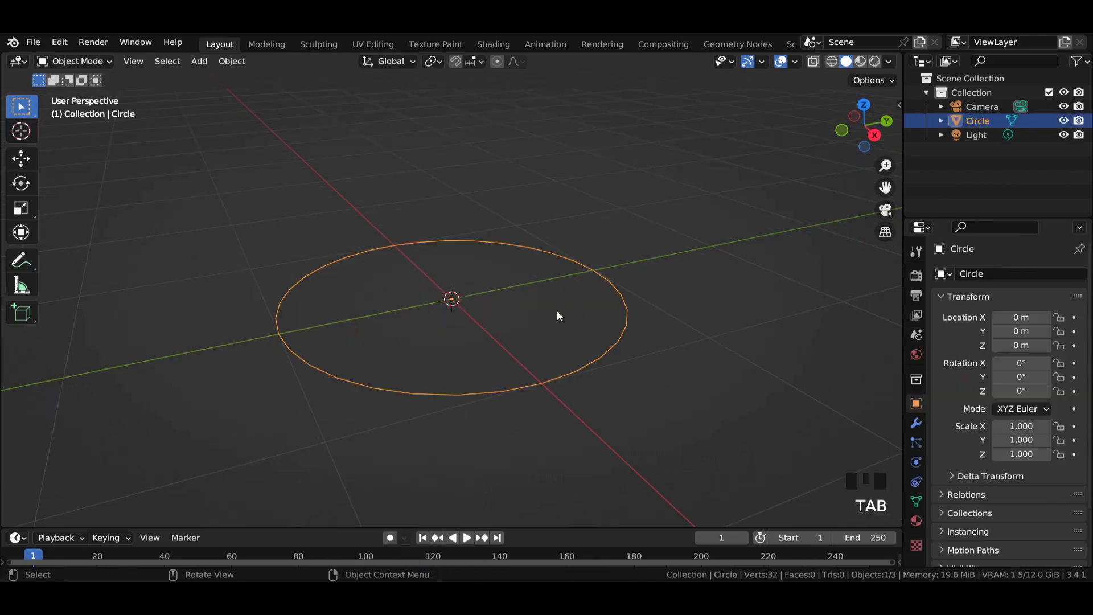
Duplicate the circle in place and hide the duplicate.
key("shift+d")
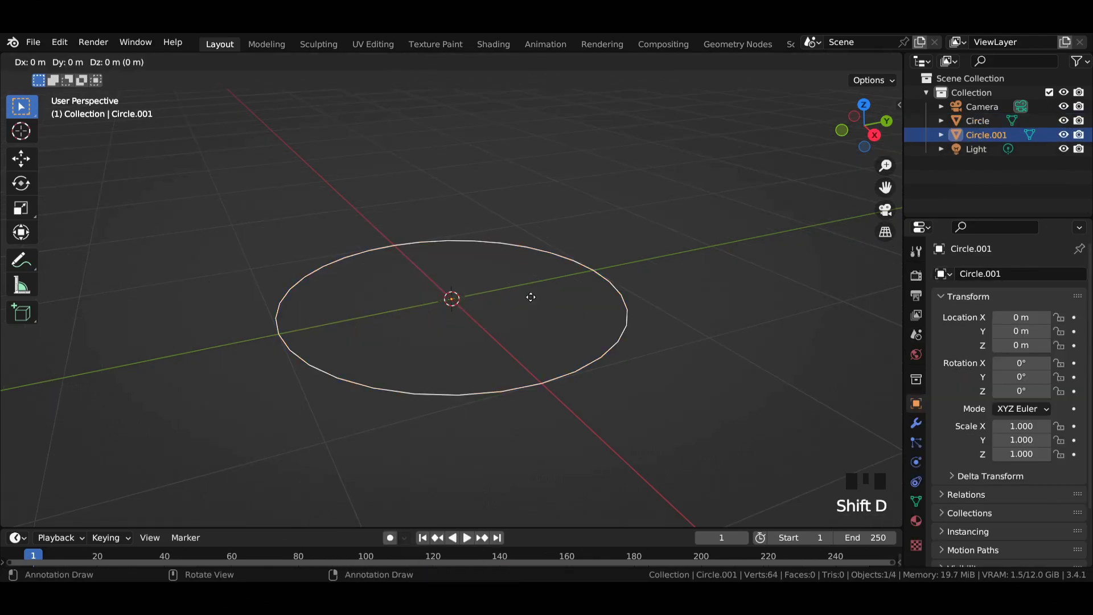
right_click(533, 297)
left_click(1063, 134)
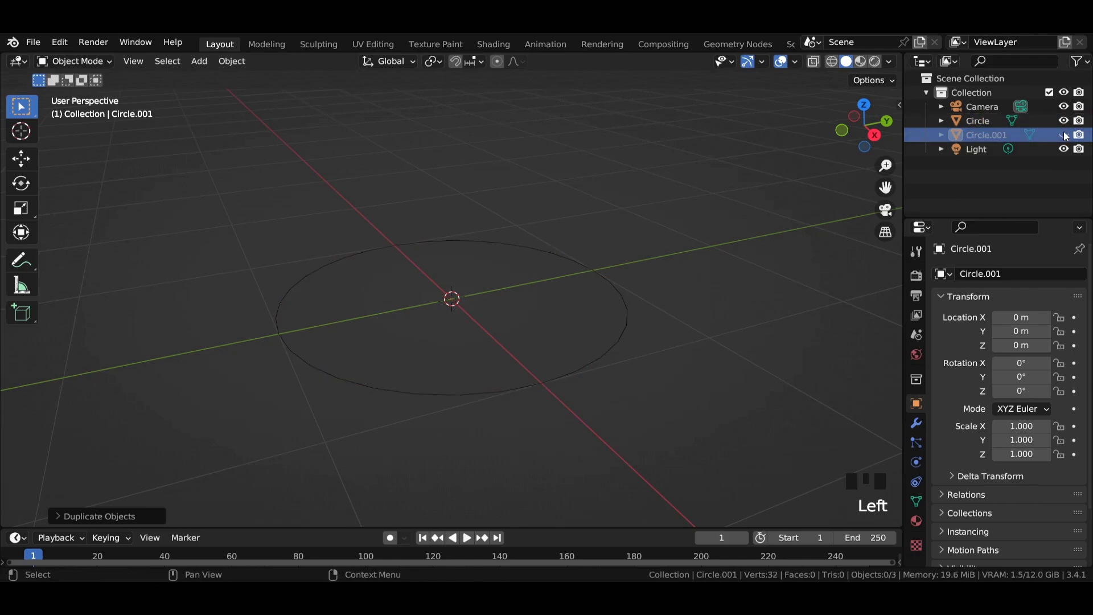
Subdivide all edges of the original circle with one cut.
left_click(579, 263)
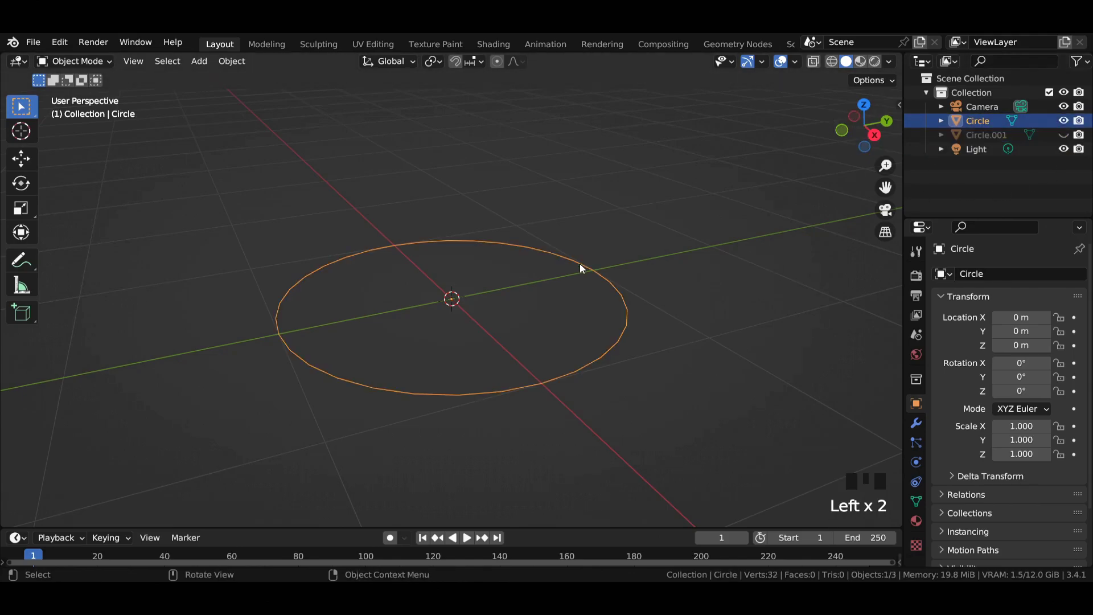
key("Tab")
right_click(537, 280)
left_click(538, 270)
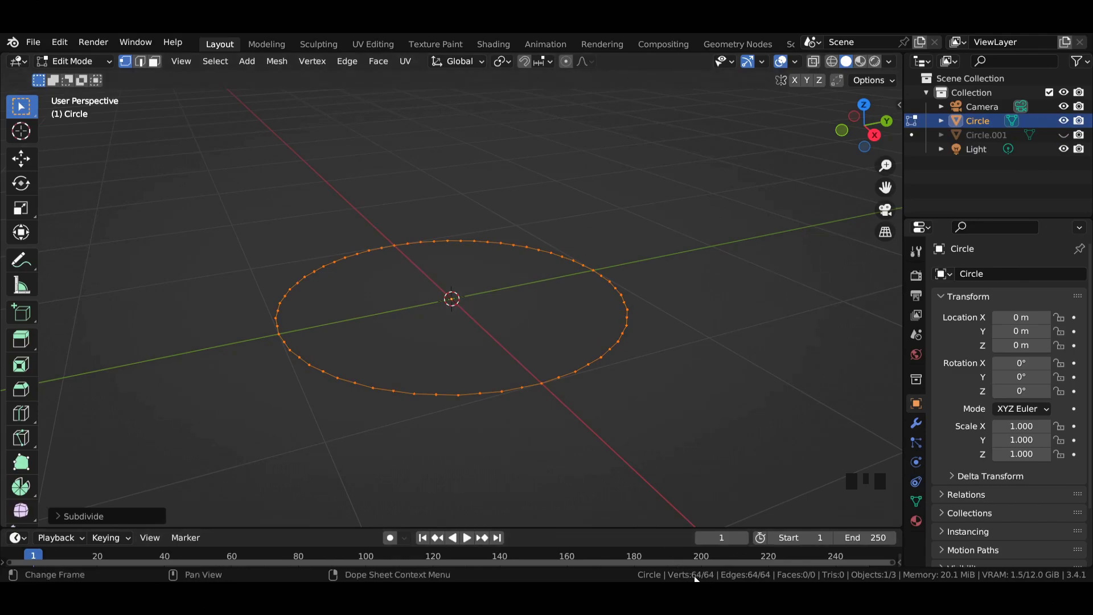
key("Tab")
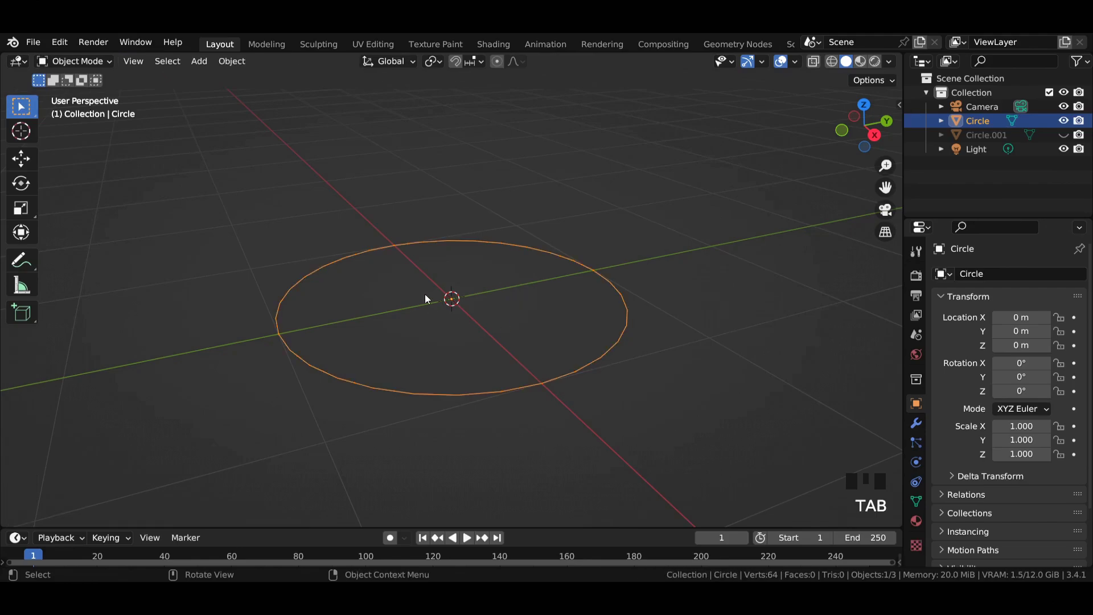
Hide the original circle, and show and select its duplicate.
left_click(1063, 120)
left_click(1063, 135)
left_click(991, 137)
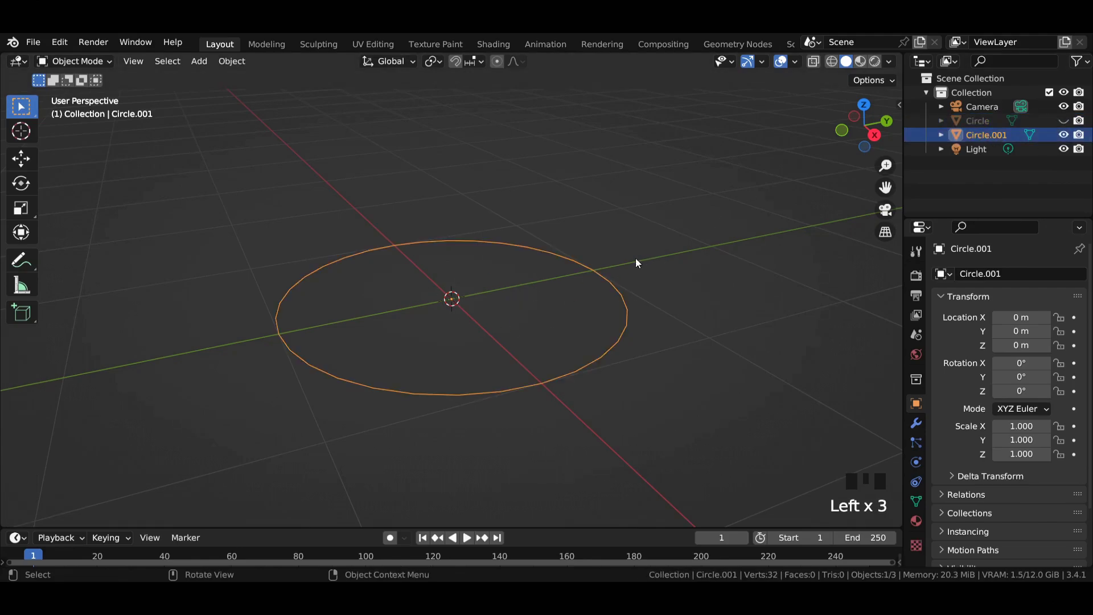
scroll(492, 287, "up", 1)
scroll(491, 279, "down", 1)
Subdivide all edges of the duplicate circle with 3 cuts and a smoothness of 1.
key("Tab")
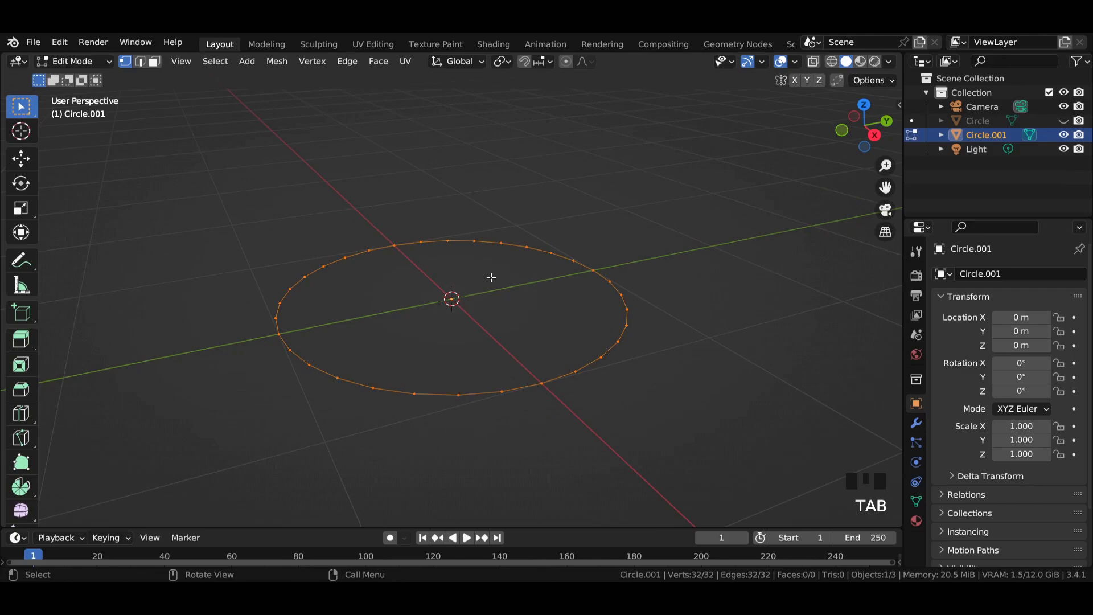
right_click(490, 270)
left_click(491, 267)
left_click(84, 516)
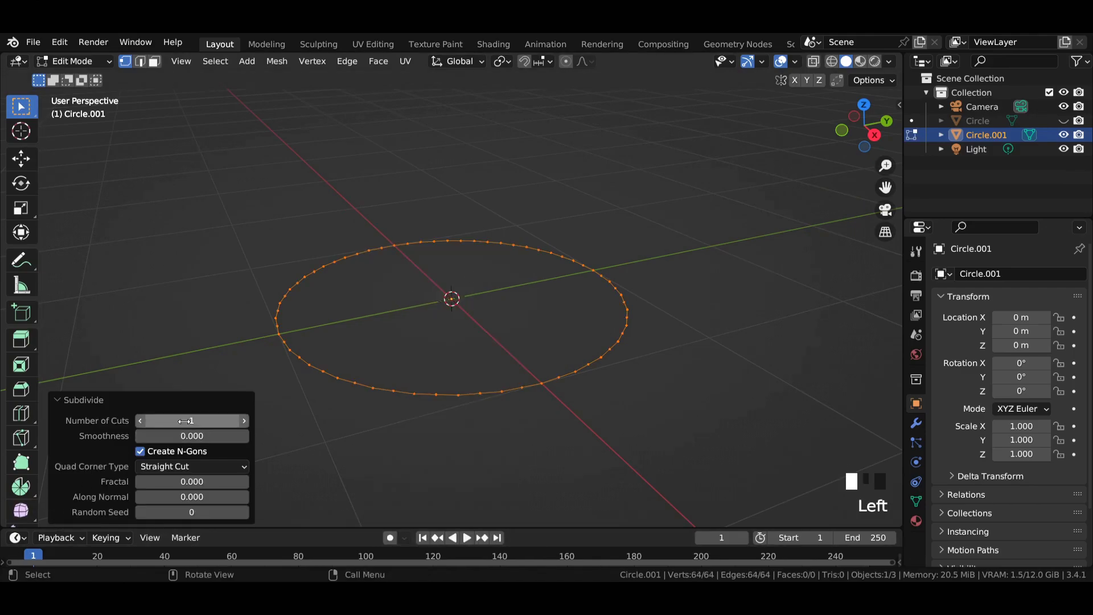
left_click(214, 439)
type("1")
key("Return")
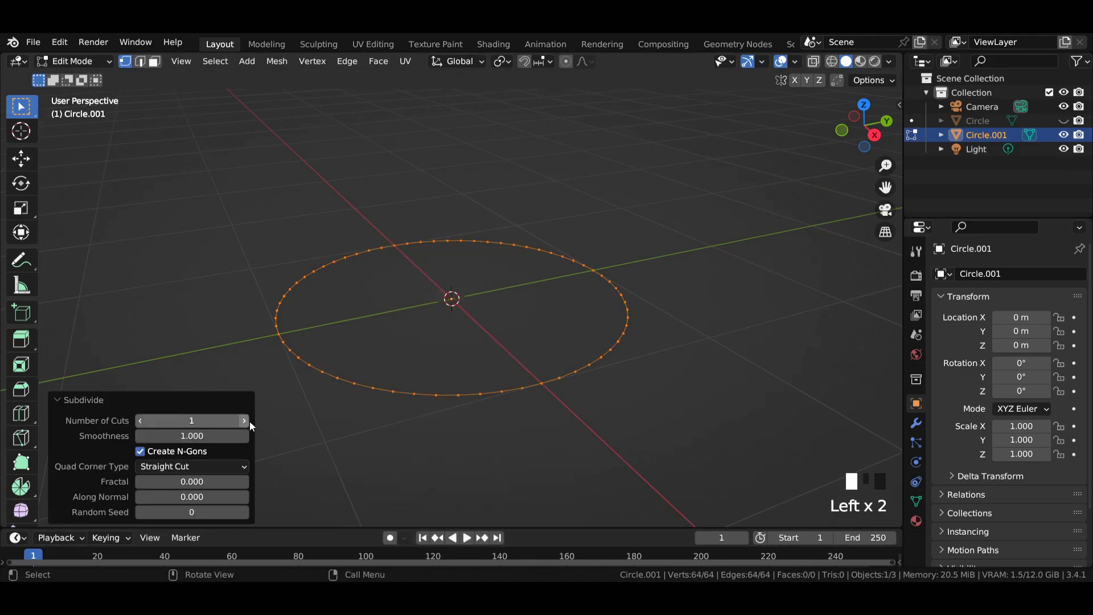
left_click(245, 421)
left_click(244, 420)
scroll(515, 304, "up", 1)
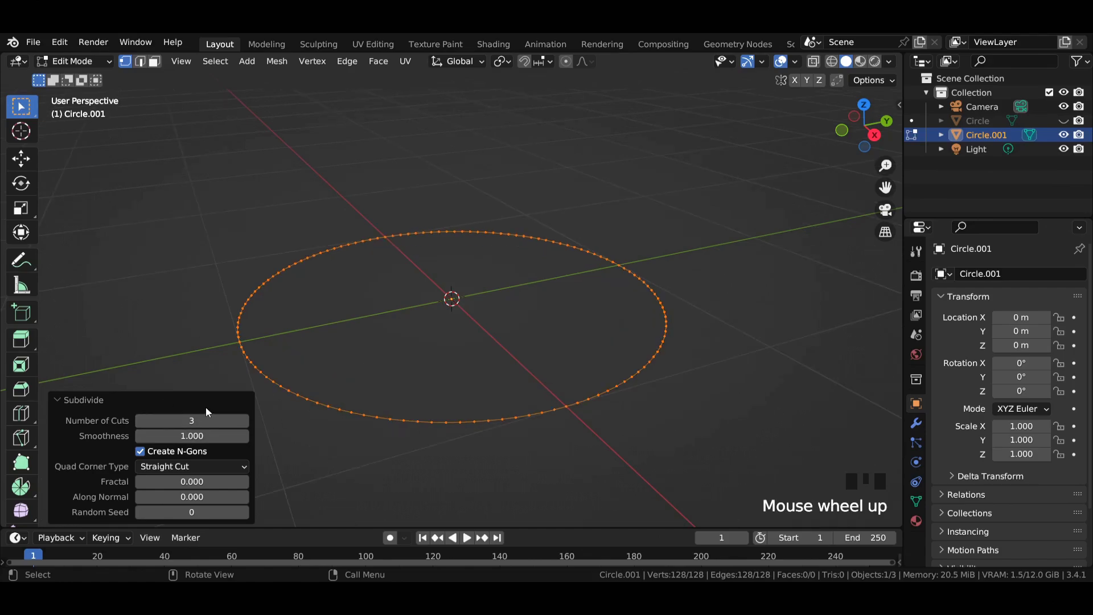
key("Tab")
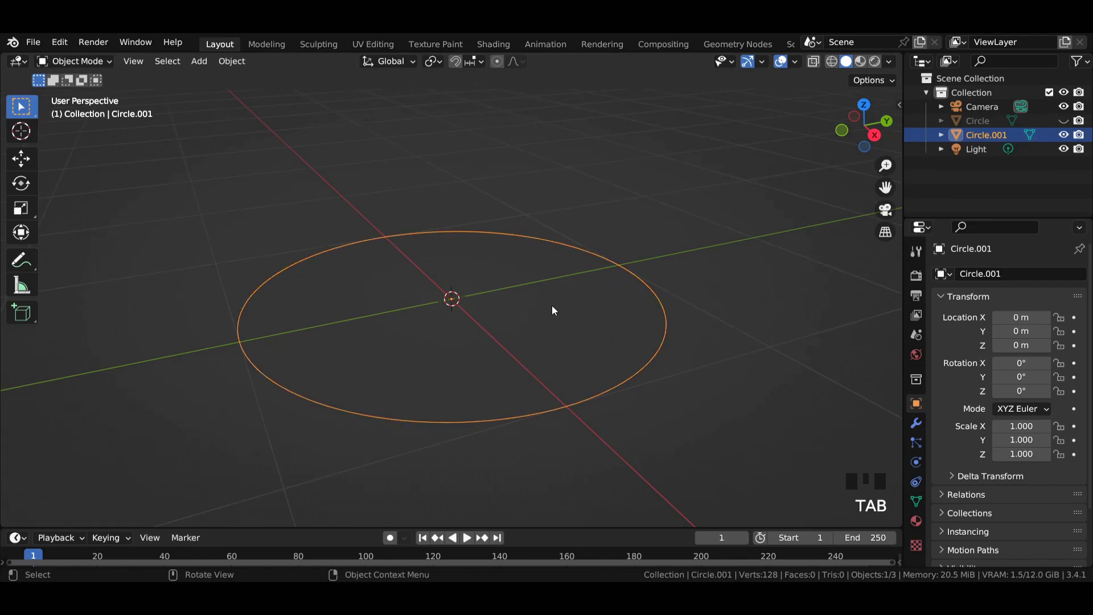
scroll(552, 305, "up", 2)
scroll(552, 305, "down", 3)
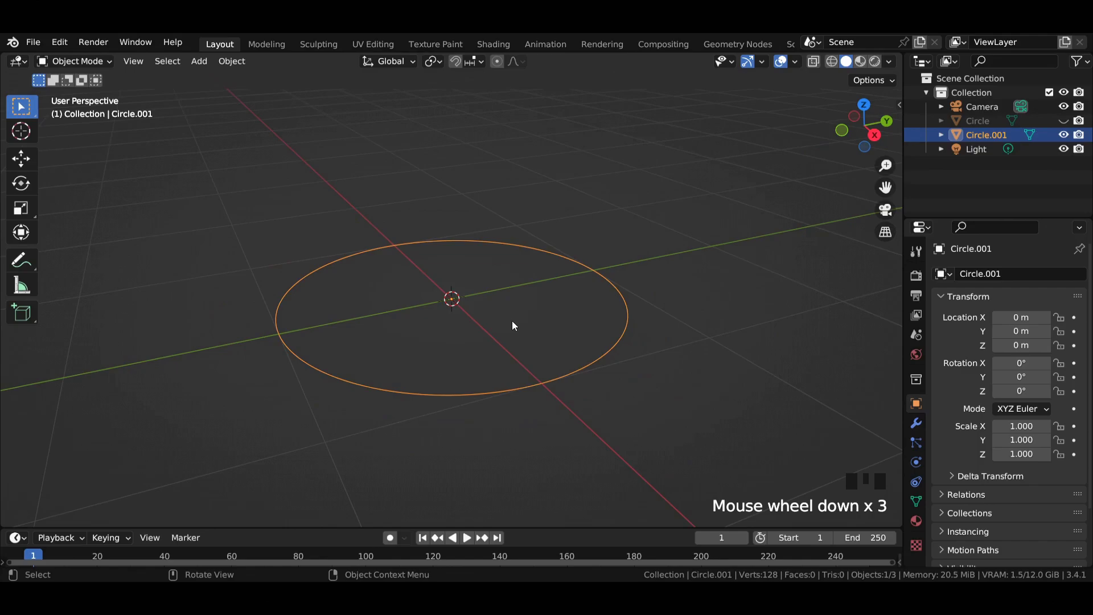
Fill the duplicate circle's outline with a single face and save the file.
key("Tab")
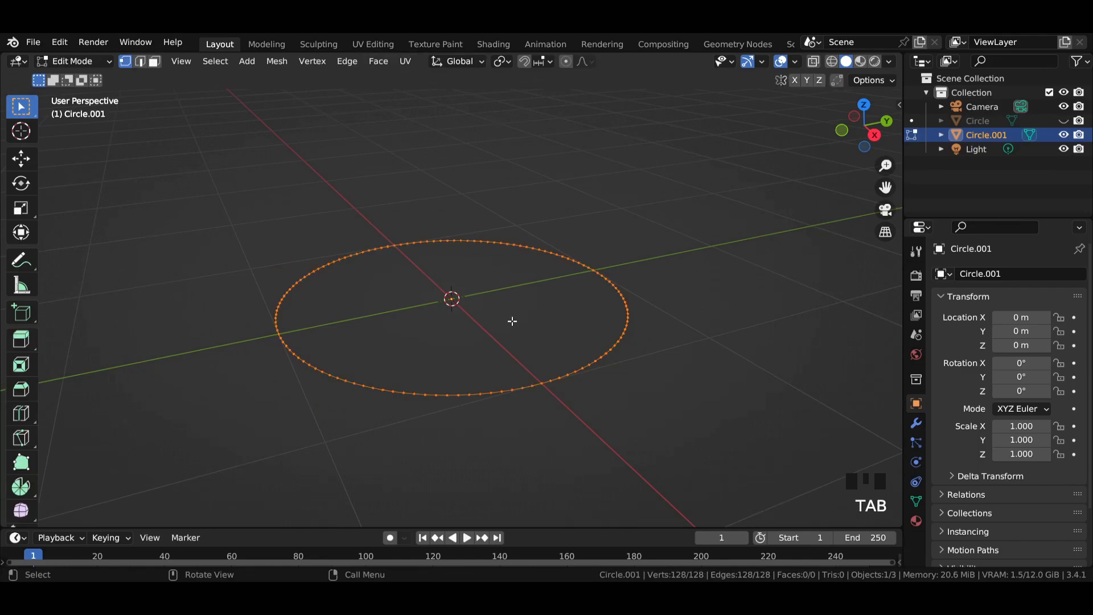
key("f")
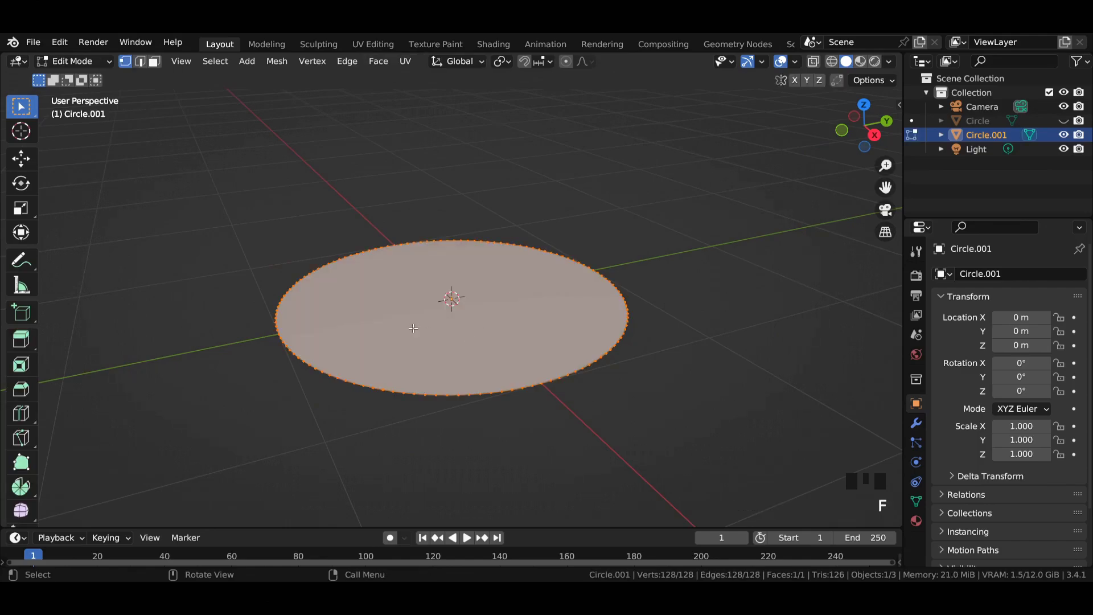
key("ctrl+s")
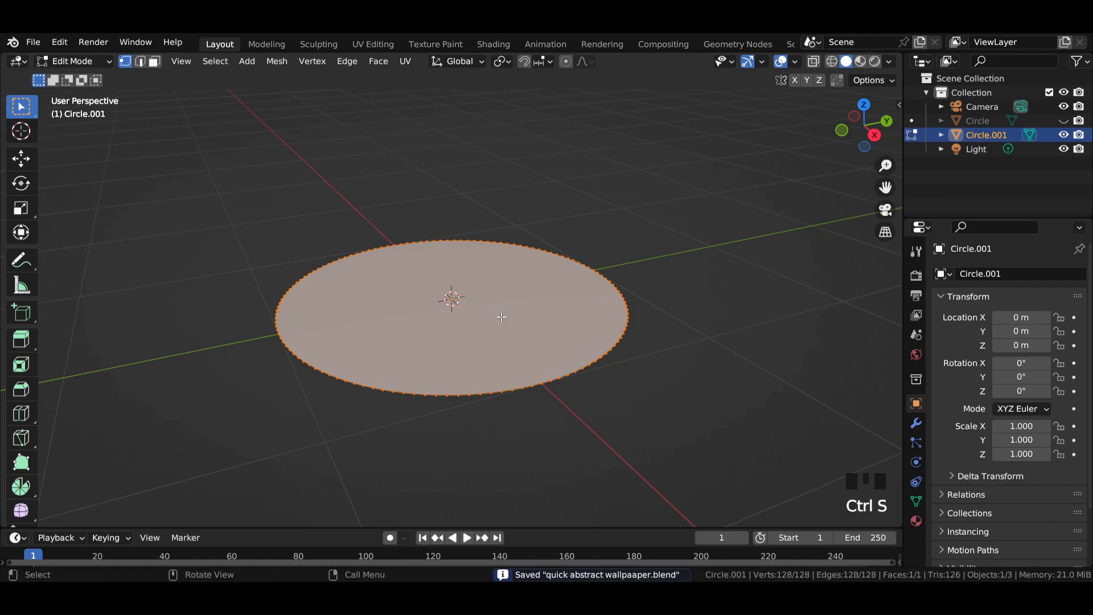
key("Tab")
Add a Solidify modifier to the filled circle with a thickness of 0.1 m.
left_click(916, 423)
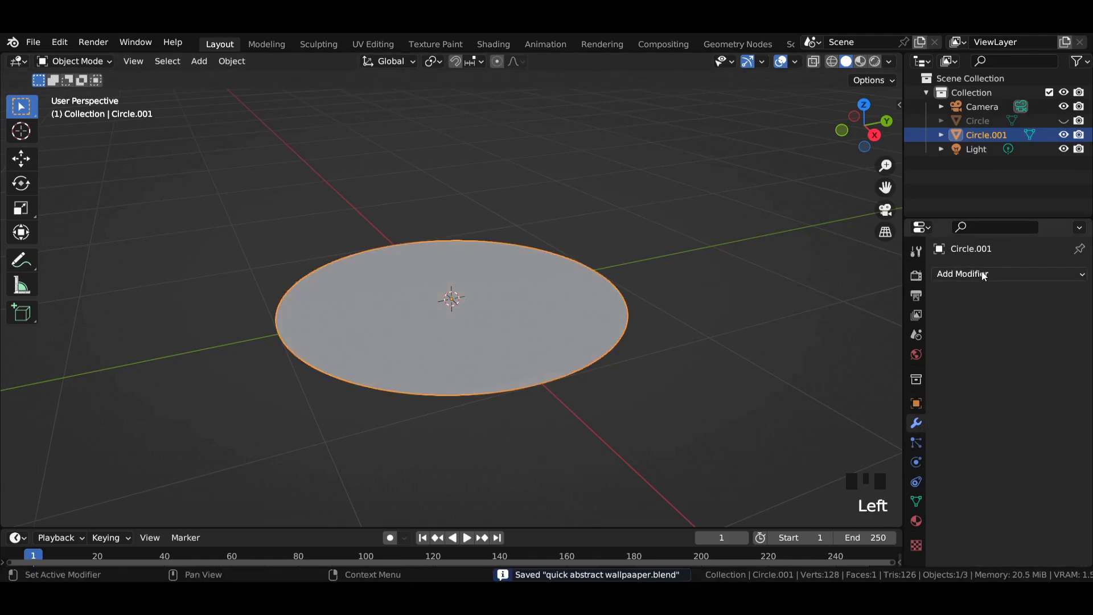
left_click(967, 274)
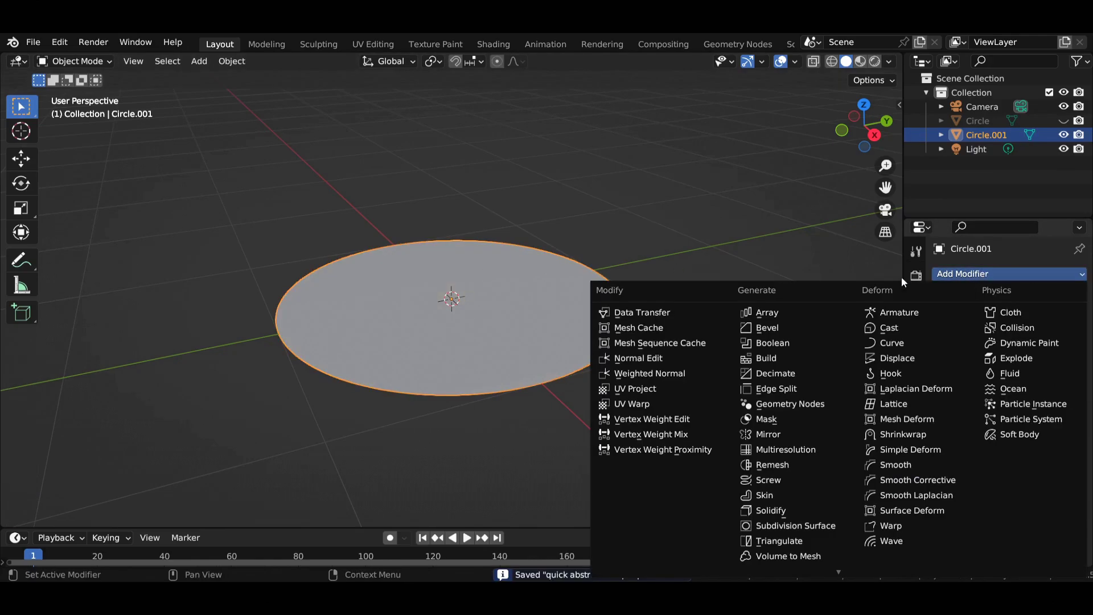
left_click(771, 510)
middle_click_drag(450, 370, 457, 319)
scroll(450, 324, "up", 4)
scroll(457, 318, "up", 2)
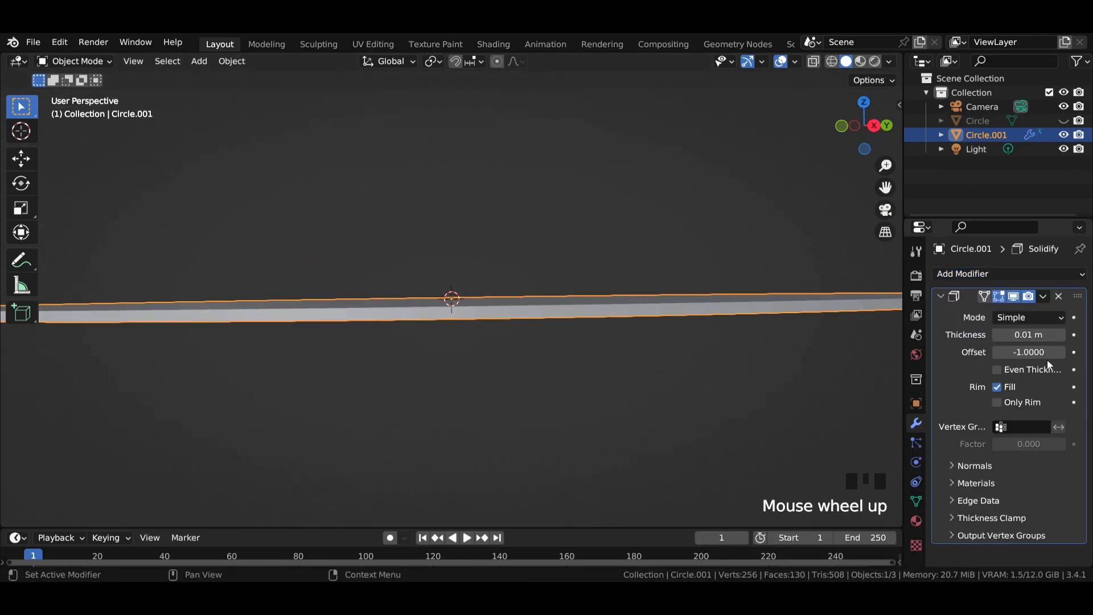
left_click(1042, 334)
type(".1")
key("Return")
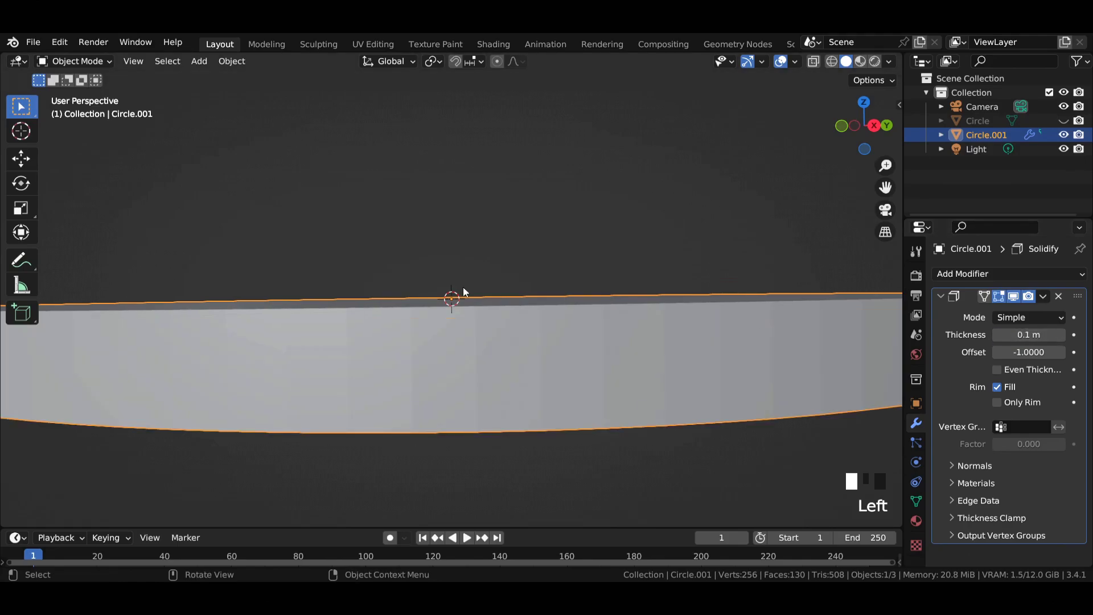
Add a Bevel modifier to the disc with an amount of 0.02 m.
scroll(464, 289, "down", 5)
mouse_move(463, 289)
middle_mouse_down()
mouse_move(480, 299)
mouse_move(467, 296)
middle_mouse_up()
scroll(480, 325, "up", 3)
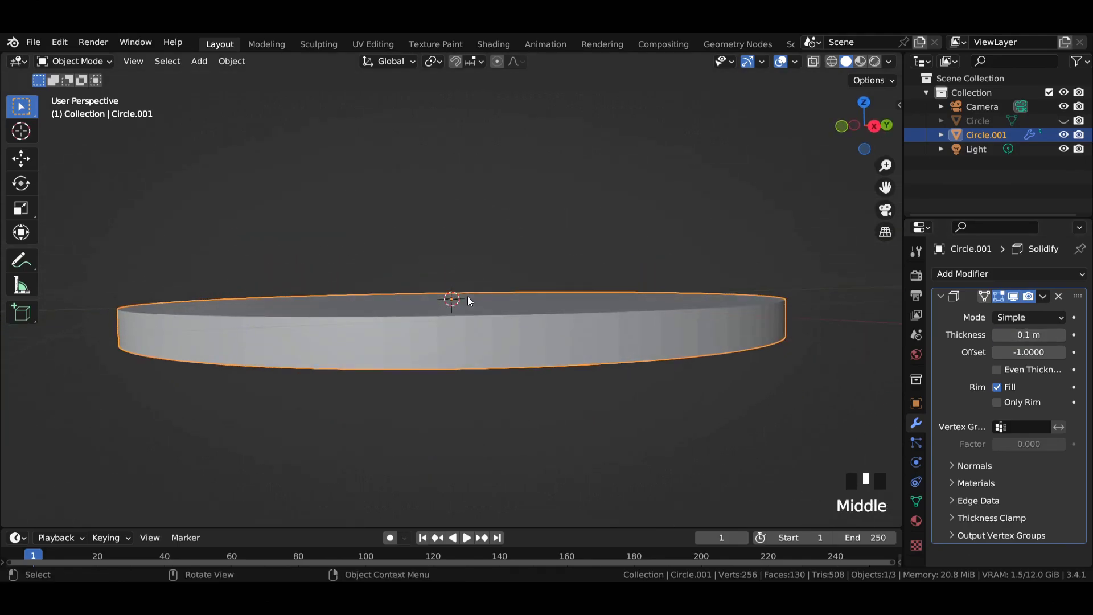
scroll(523, 360, "up", 1)
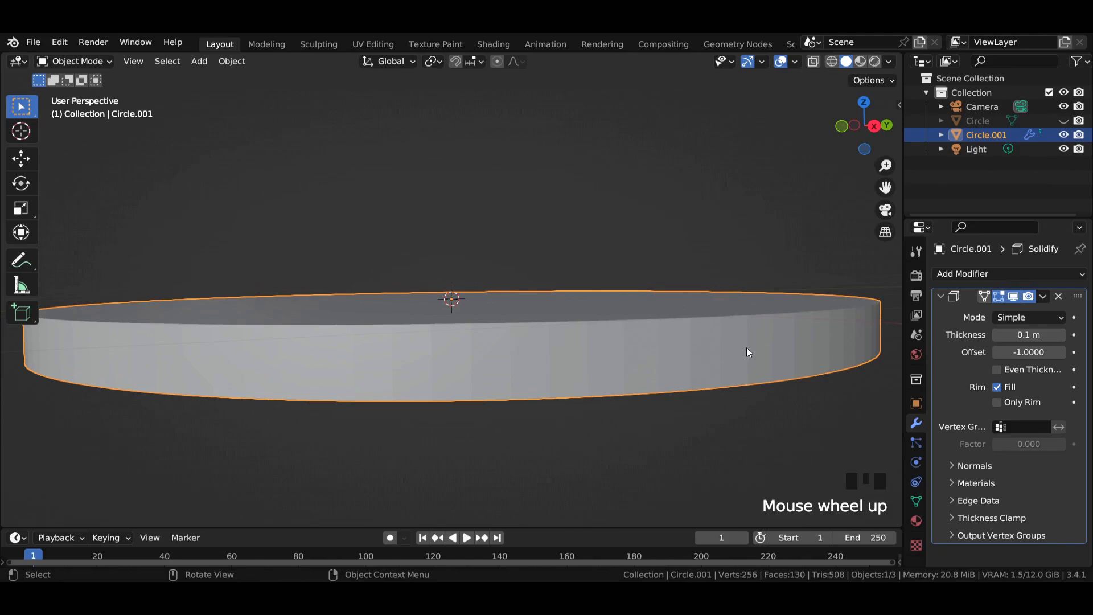
left_click(940, 296)
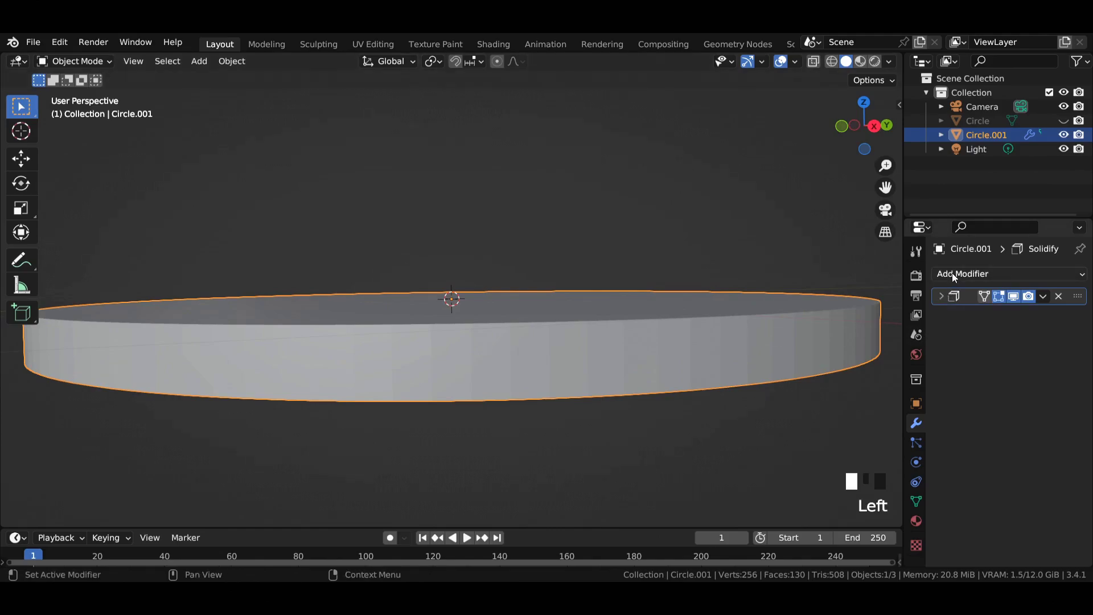
left_click(967, 273)
left_click(813, 325)
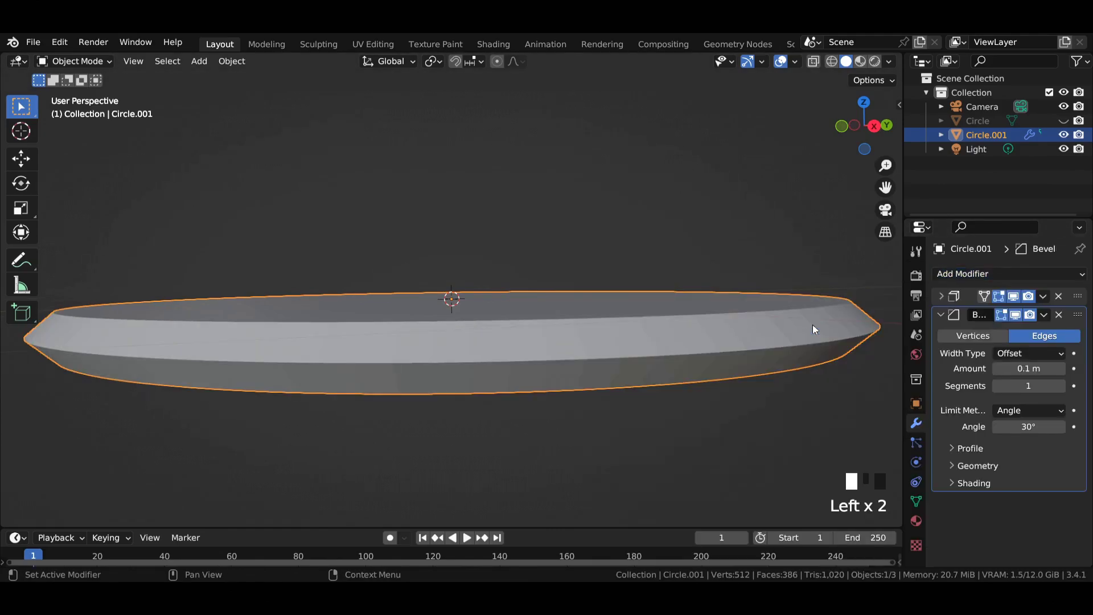
left_click(1033, 369)
type(".02")
key("Return")
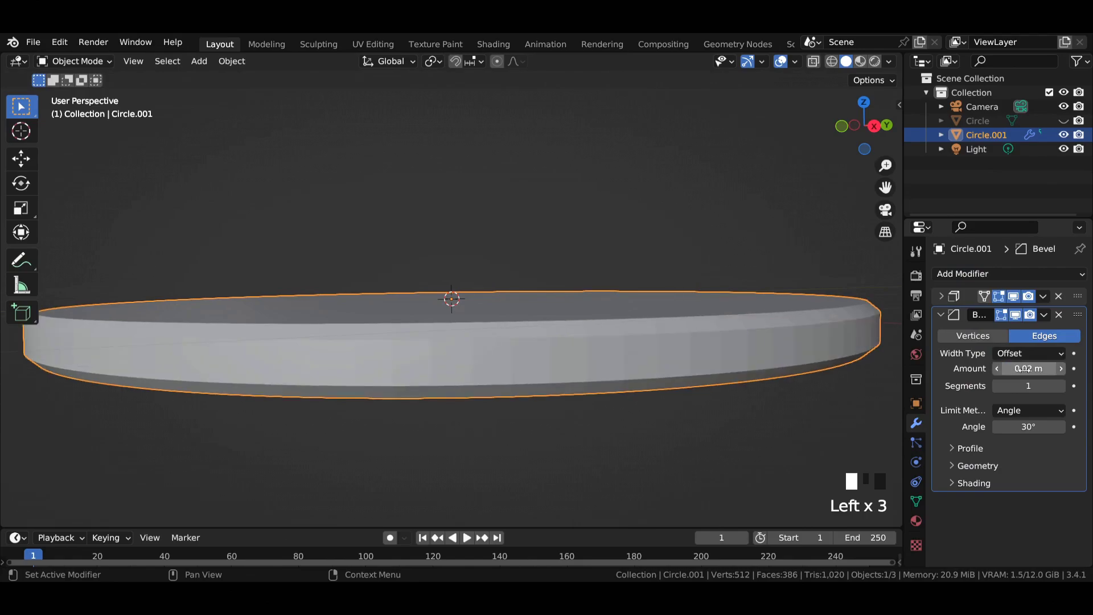
Set the disc's bevel amount to 0.01 m with 5 segments.
left_click(1035, 369)
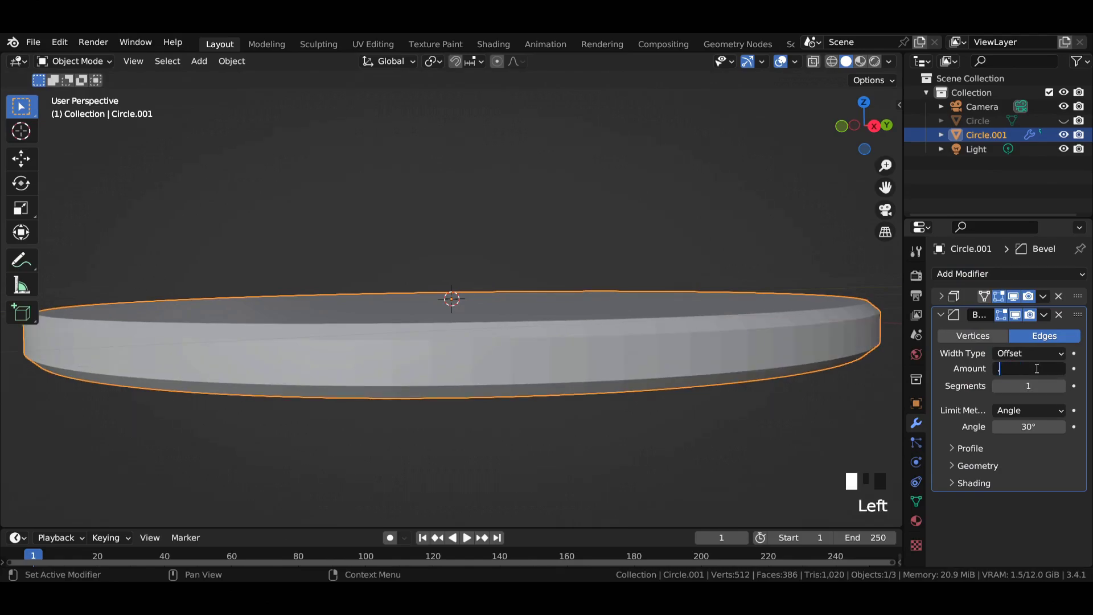
type(".01")
key("Return")
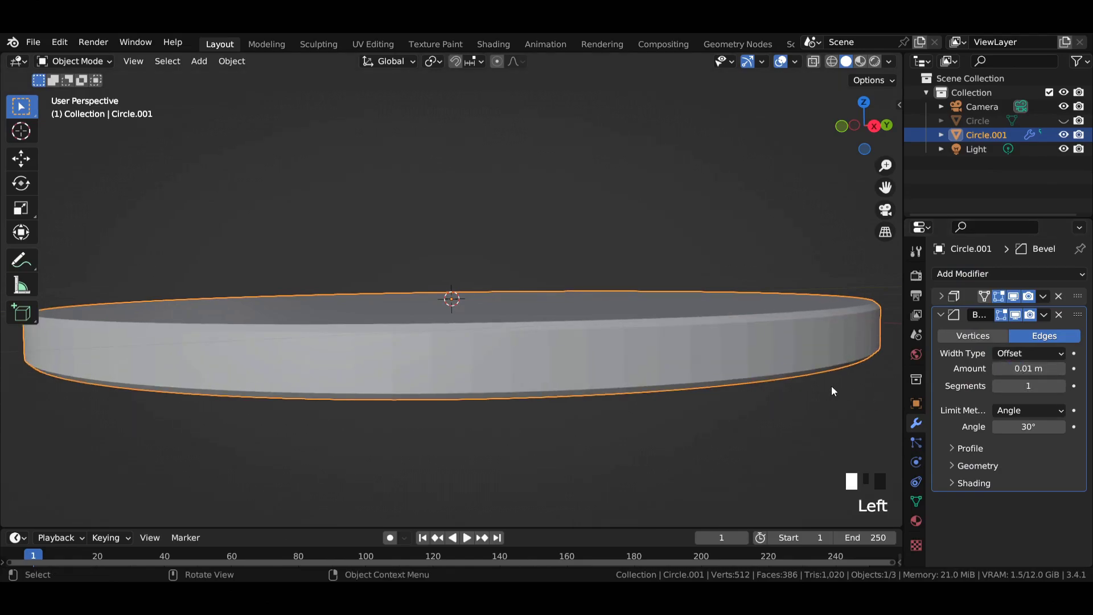
left_click(1062, 386)
left_click(1063, 387)
left_click(1062, 386)
left_click(1062, 386)
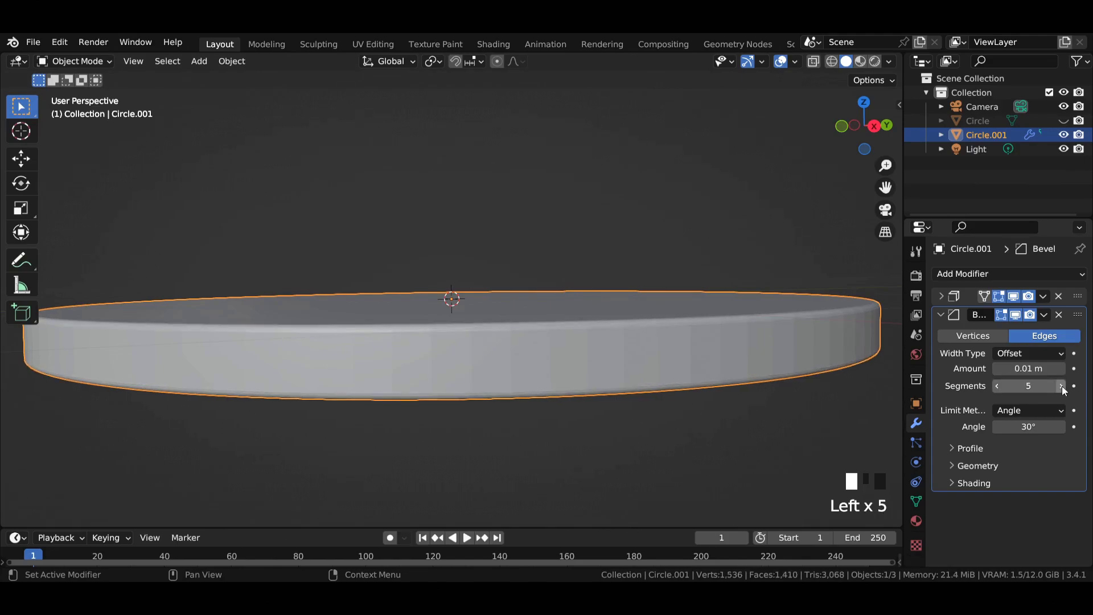
Shade the disc with Auto Smooth at 30°.
right_click(676, 333)
left_click(675, 330)
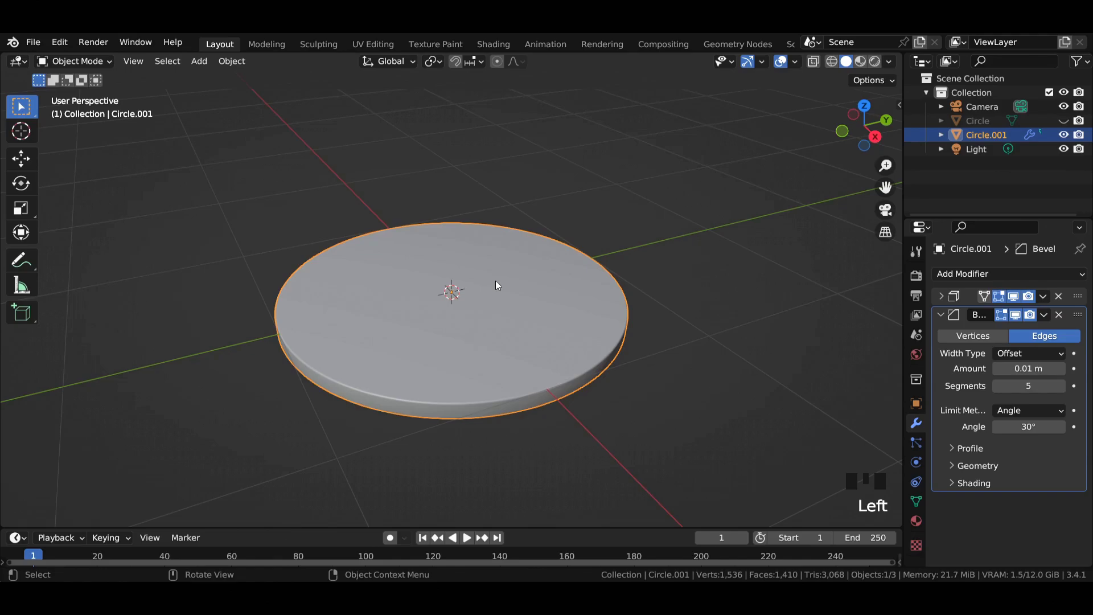
Move the disc 50 m along the global X axis, away from the origin.
key("KP_7")
scroll(493, 280, "down", 11)
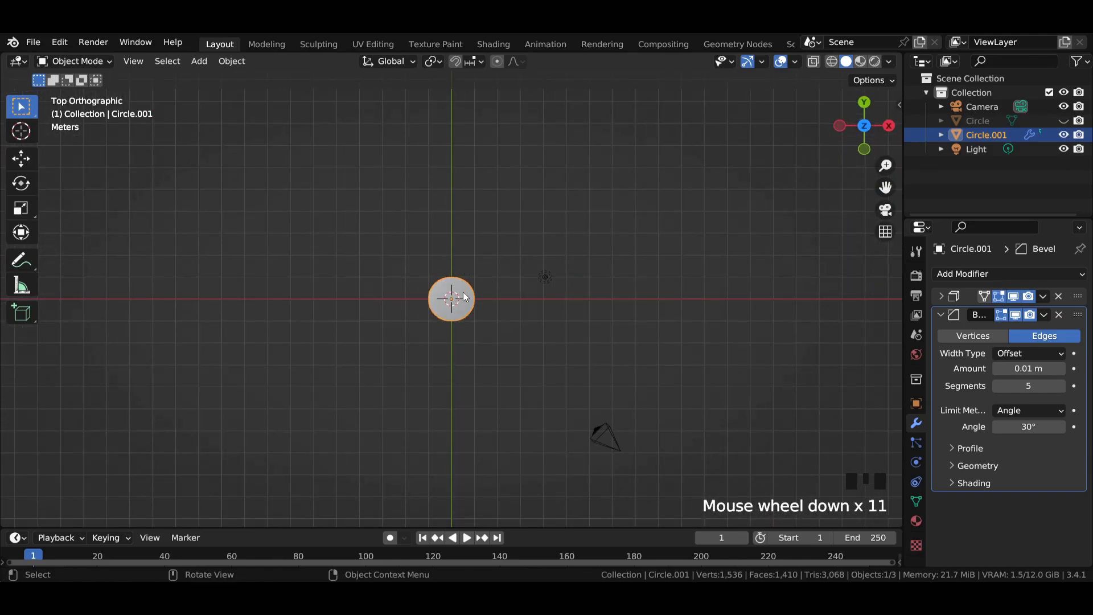
type("g")
type("50")
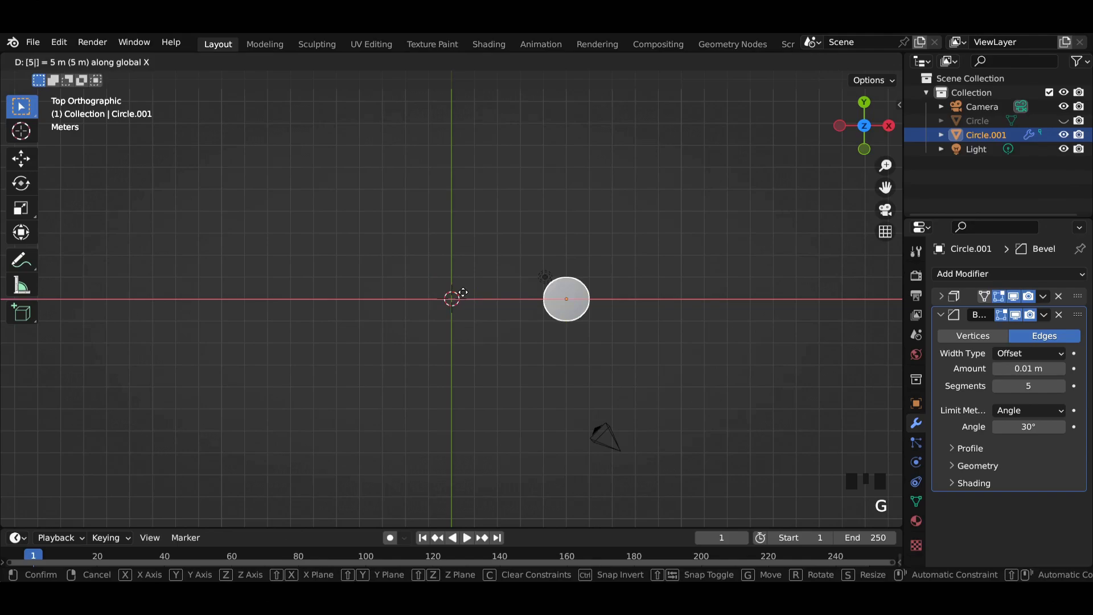
key("Return")
scroll(463, 290, "down", 10)
scroll(465, 302, "up", 5)
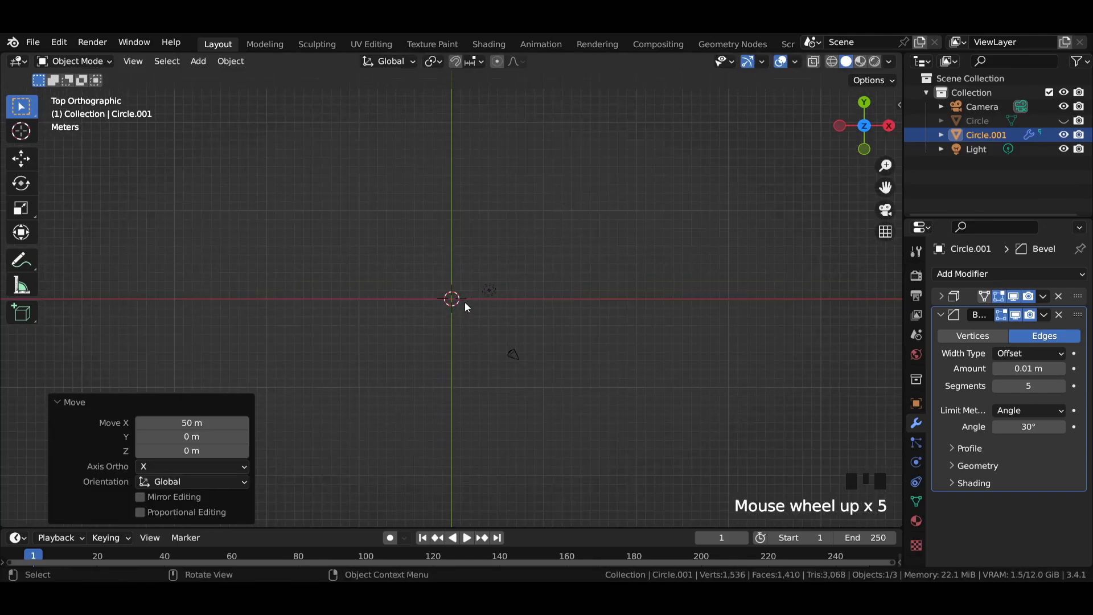
Switch to the front view and unhide the original circle.
key("KP_0")
key("KP_1")
scroll(464, 302, "up", 11)
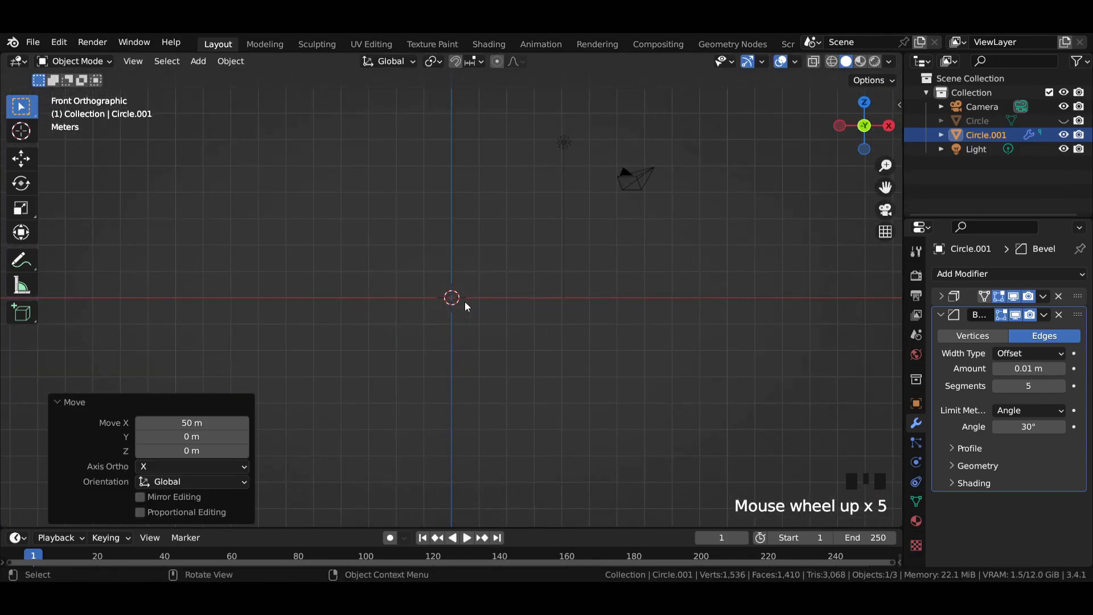
left_click(1063, 121)
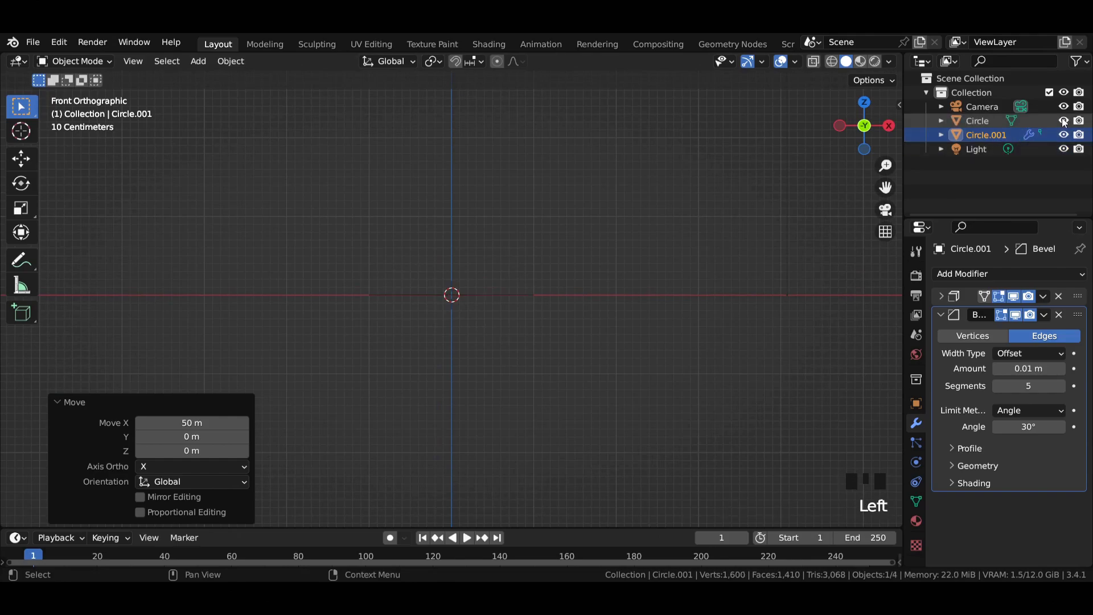
Select the original circle and align the camera to the current front view.
left_click(977, 121)
key("KP_0")
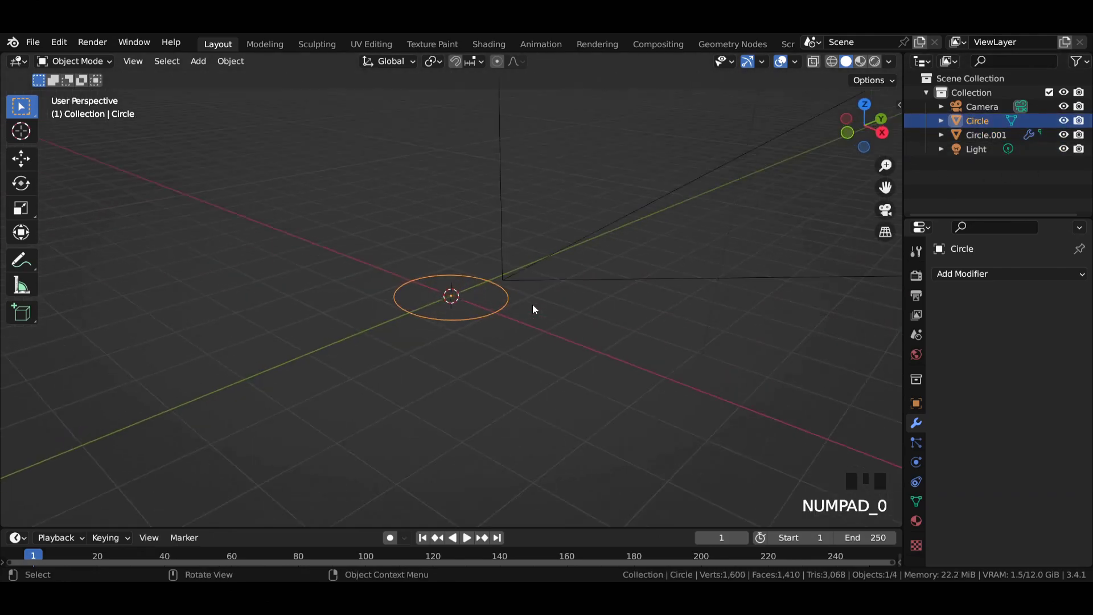
key("KP_0")
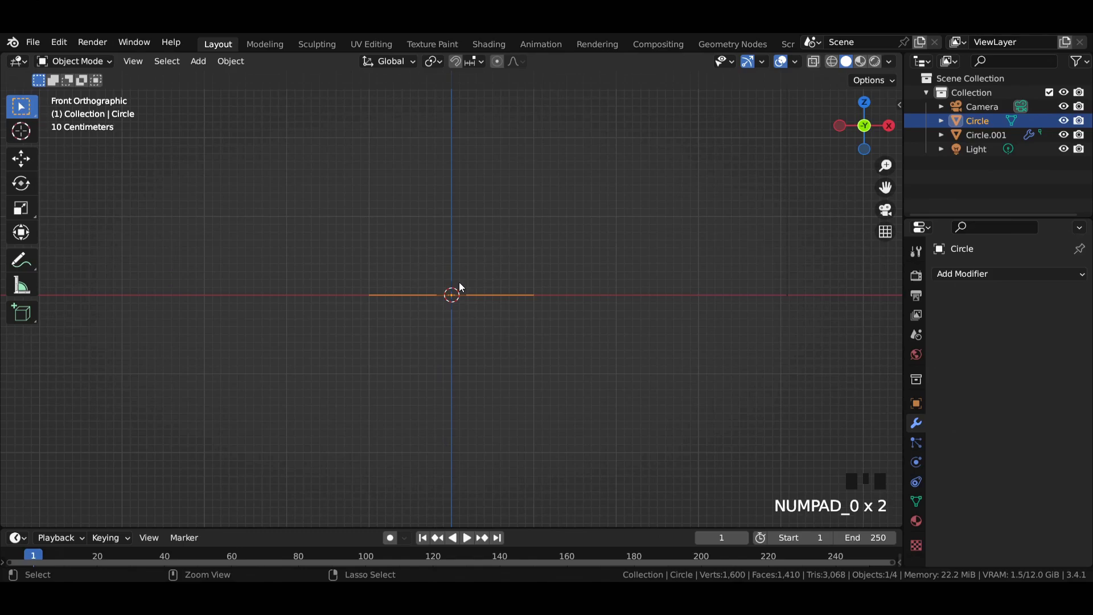
key("ctrl+alt+KP_0")
scroll(516, 302, "down", 1)
scroll(501, 313, "down", 1)
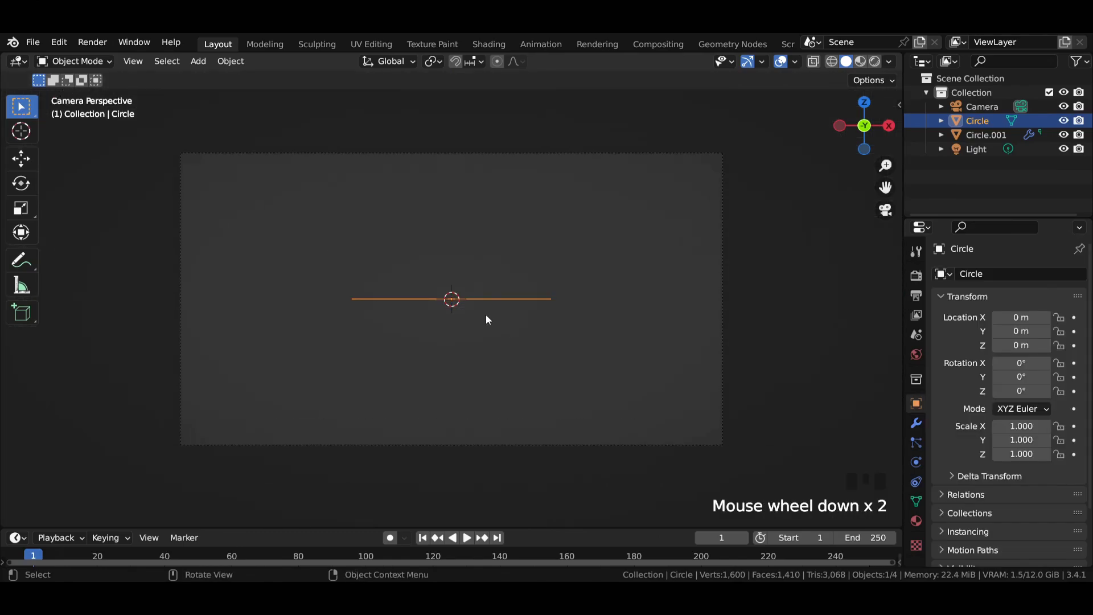
Rotate the circle 90° about the global X axis.
type("rx")
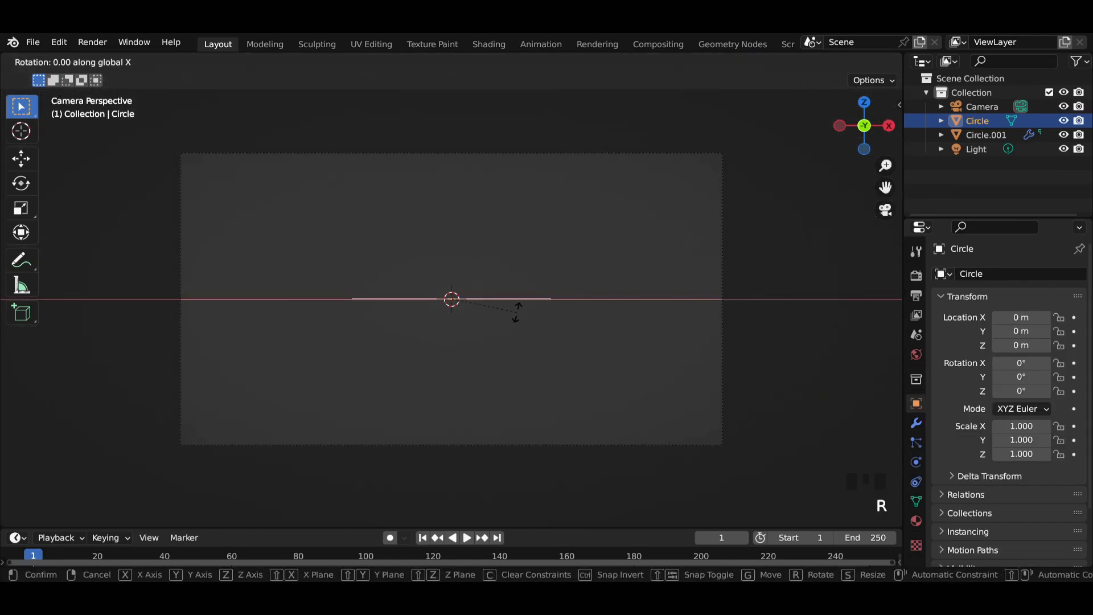
type("90")
key("Return")
scroll(494, 294, "up", 3)
scroll(583, 258, "down", 1)
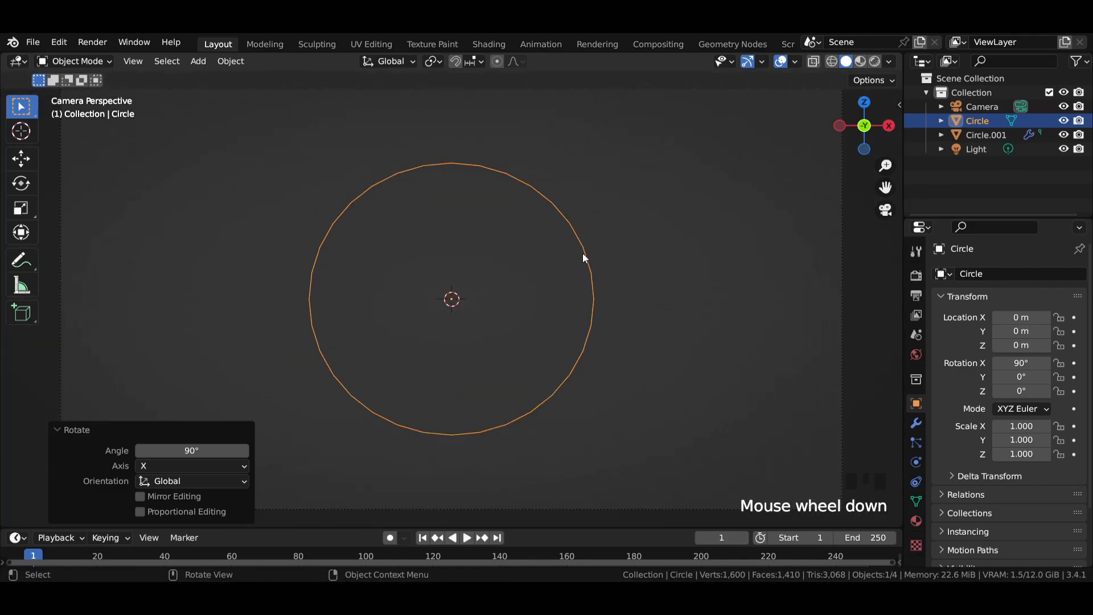
Check the circle's vertex count in Edit Mode, and give the circle a Hair particle system with Number set to 64.
key("Tab")
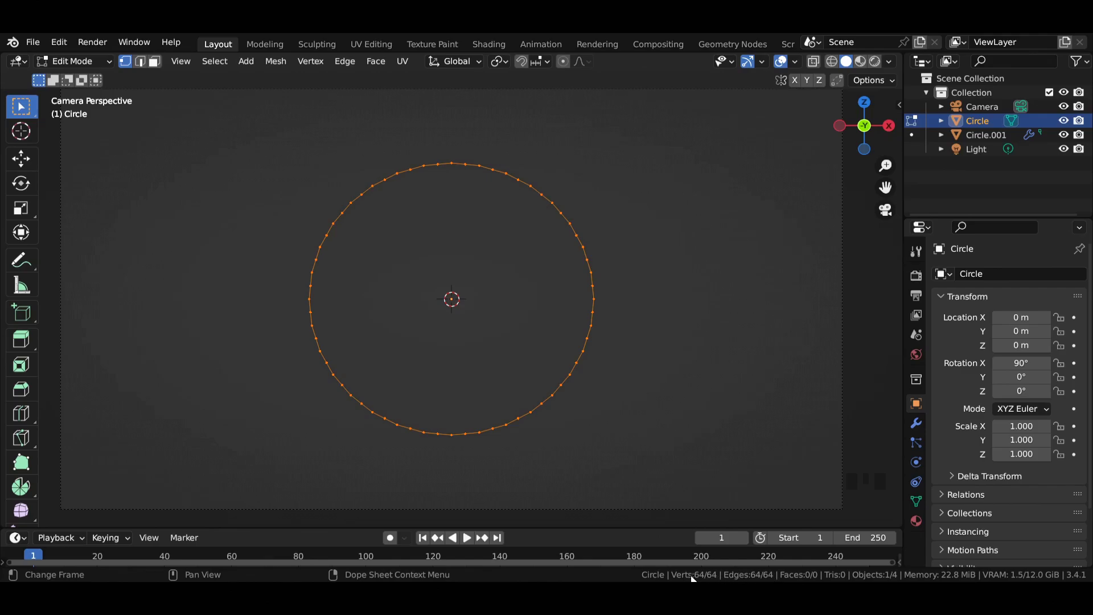
key("Tab")
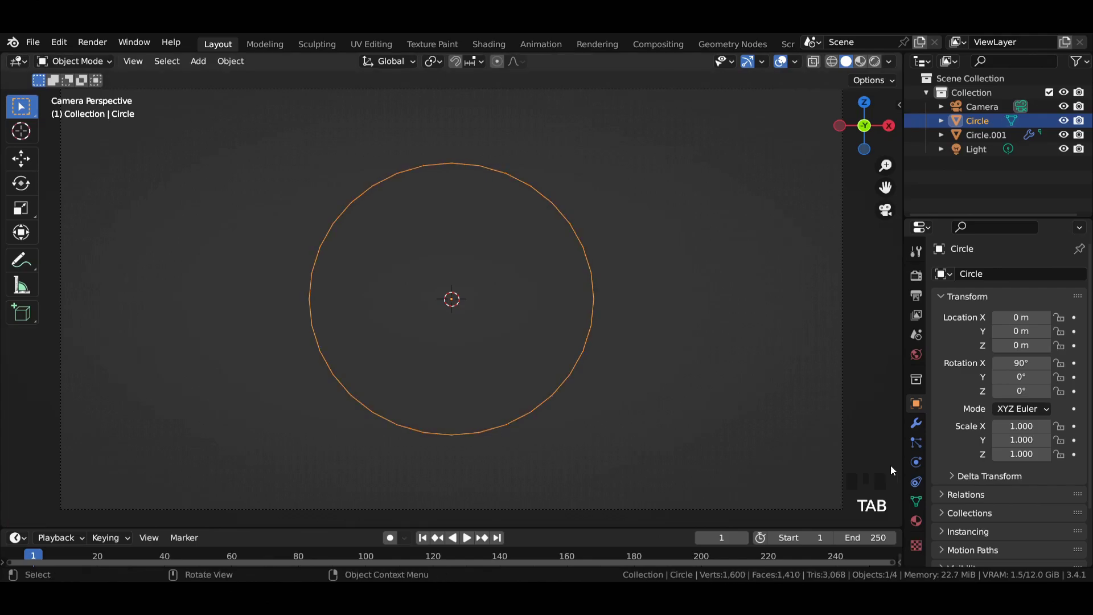
left_click(915, 443)
left_click(1081, 275)
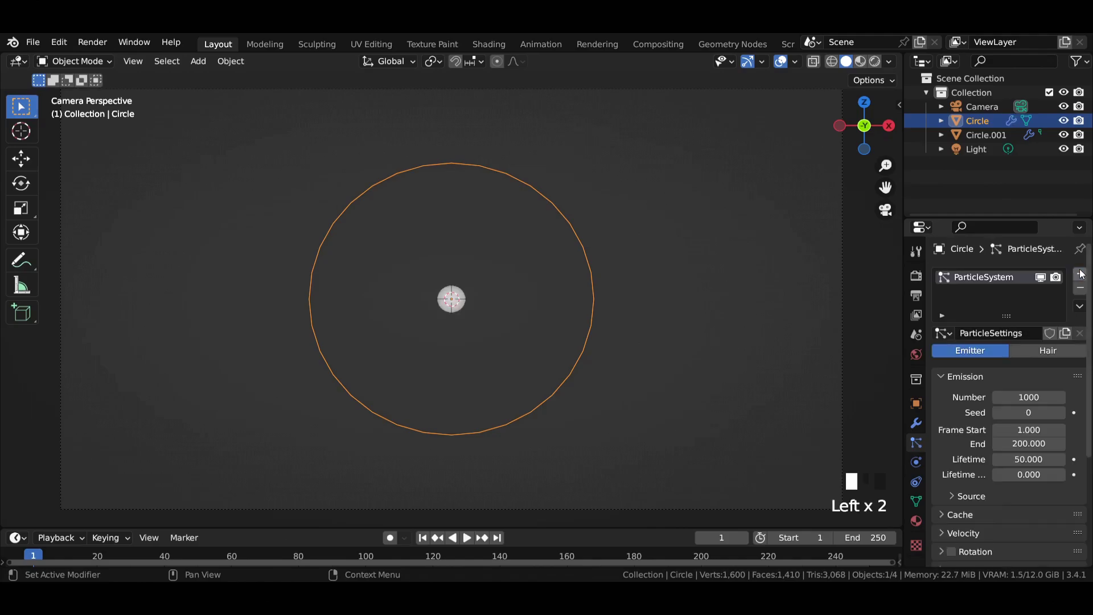
left_click(1045, 352)
scroll(1047, 416, "up", 1)
left_click(1045, 412)
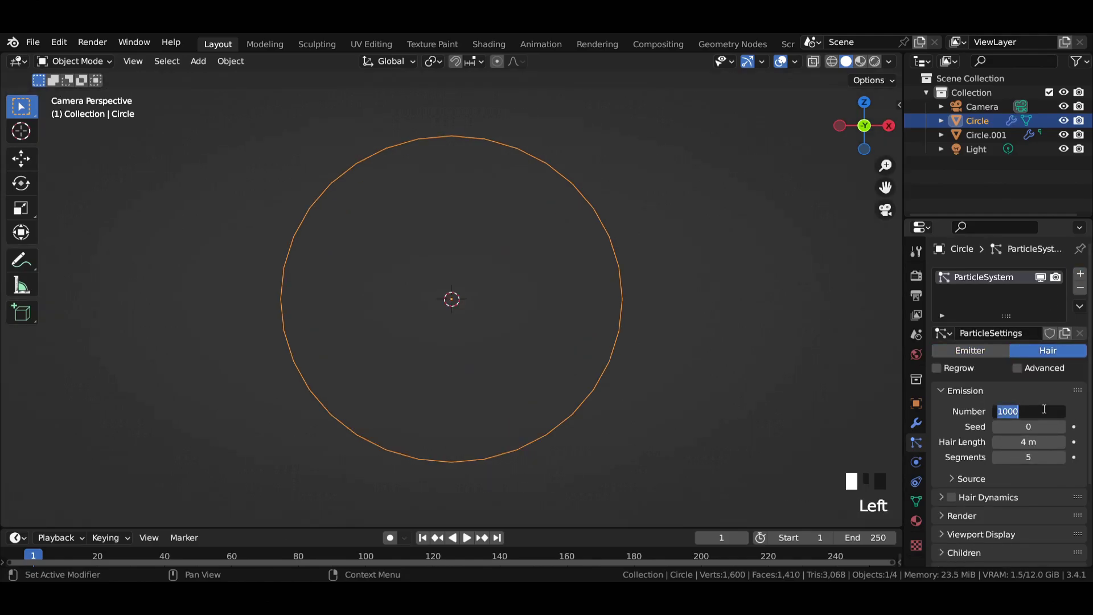
scroll(965, 415, "down", 4)
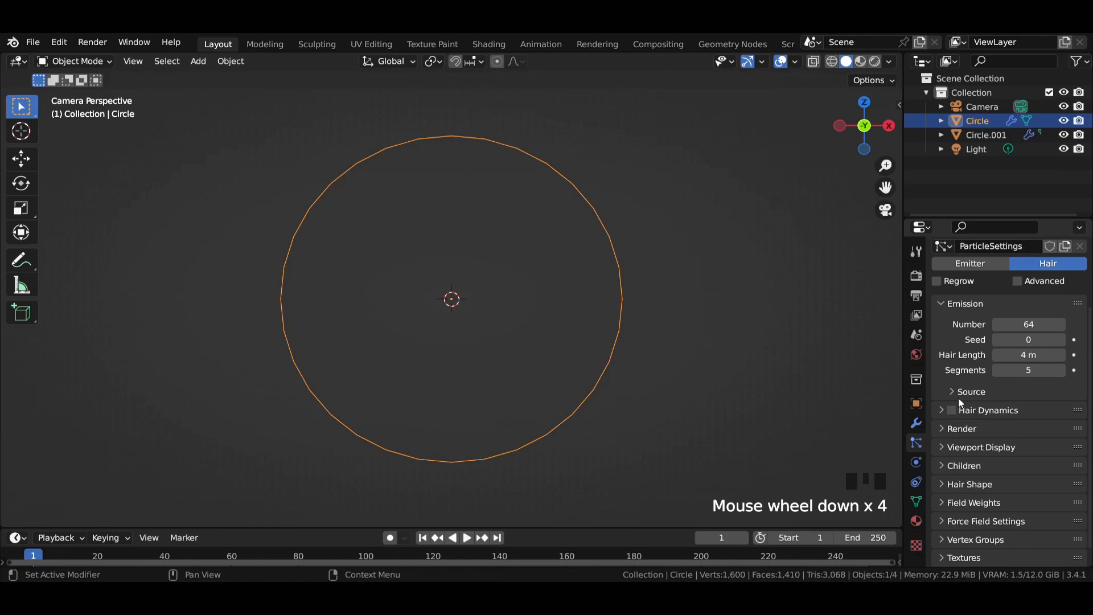
Emit the hair particles from the circle's vertices and set their number to 60.
left_click(951, 392)
left_click_drag(998, 412, 1006, 429)
scroll(740, 341, "down", 2)
left_click(1029, 325)
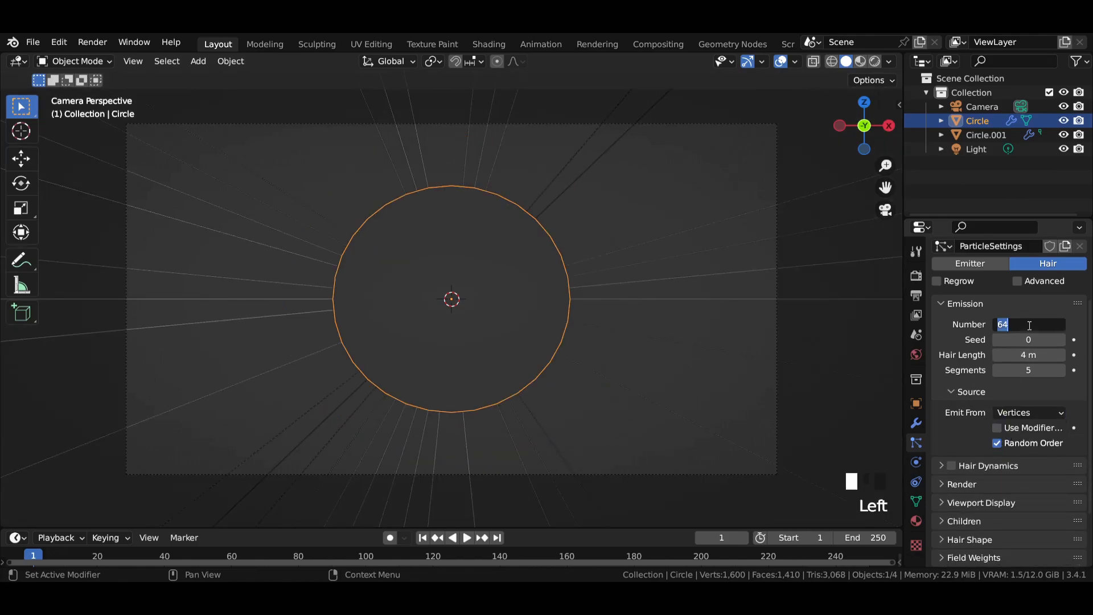
type("60")
key("Return")
Inspect the emitted hairs around the circle, and turn off Random Order for their emission.
middle_click_drag(568, 371, 448, 366)
scroll(518, 356, "up", 2)
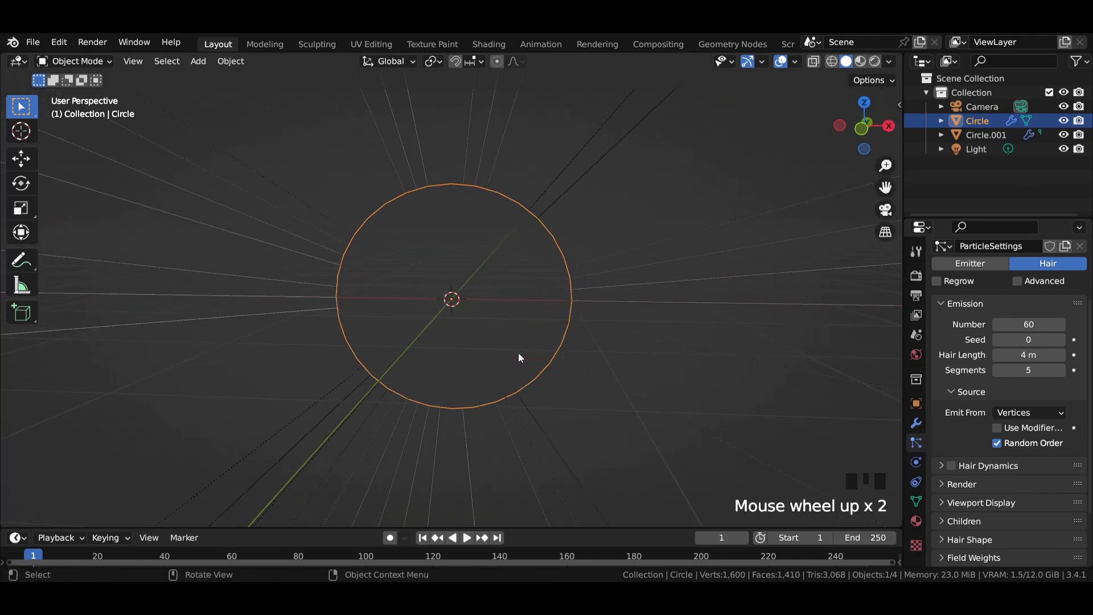
key("KP_1")
key("KP_0")
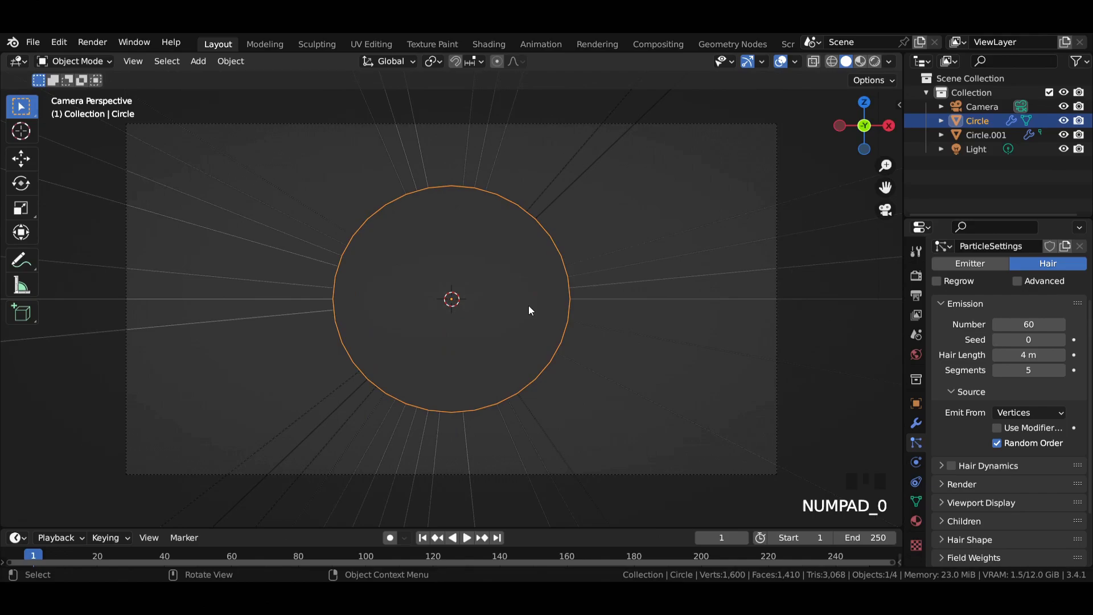
scroll(515, 336, "up", 3)
scroll(515, 336, "down", 3)
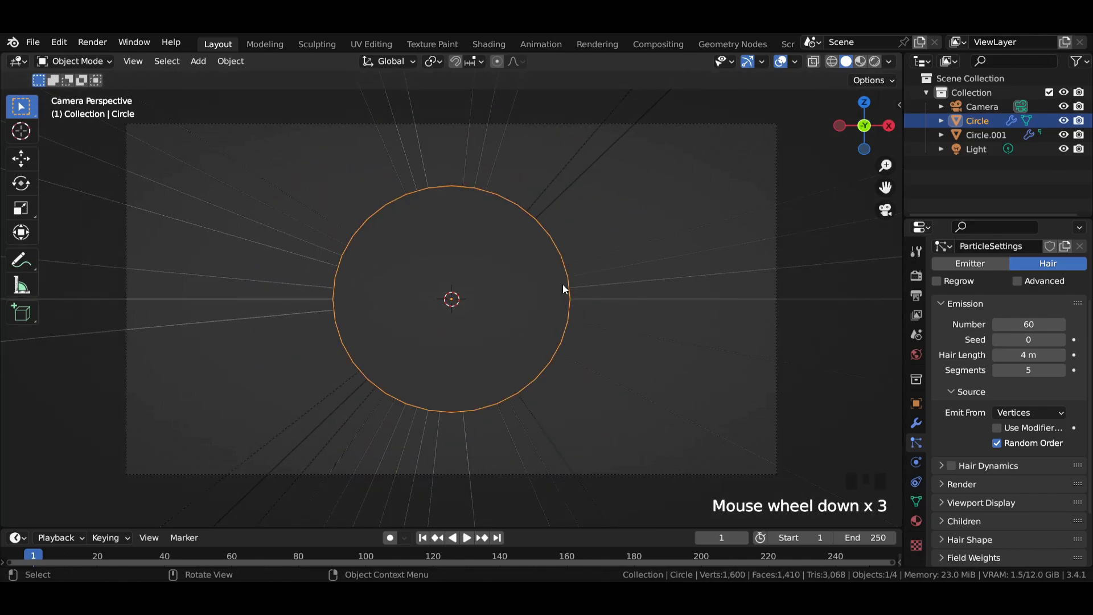
scroll(992, 382, "down", 3)
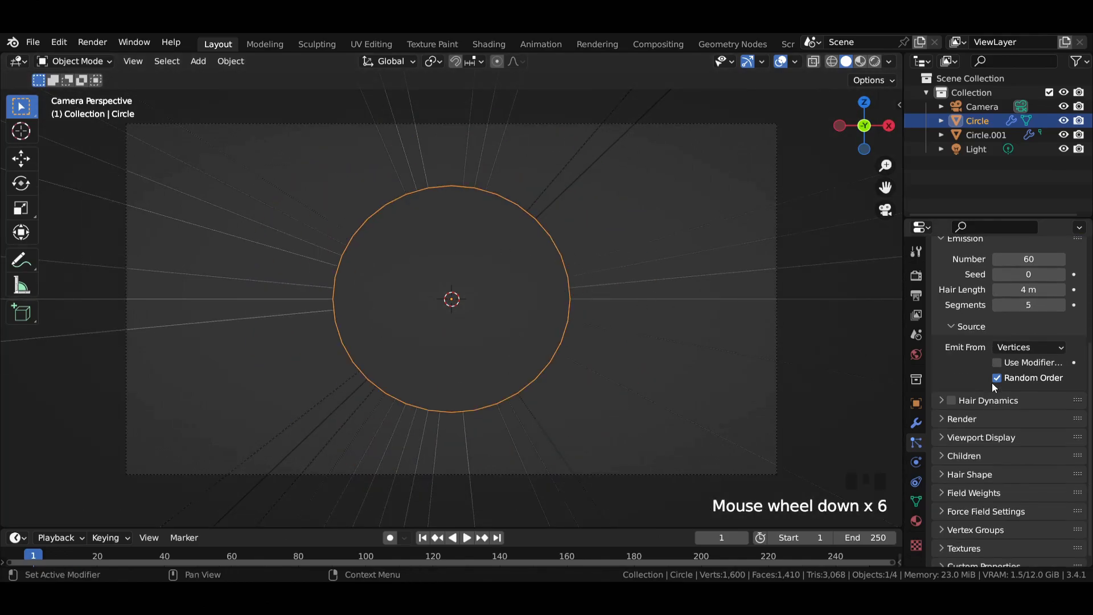
left_click(996, 378)
Render the hair particles as Object, with Circle.001 as the instance object.
left_click(961, 418)
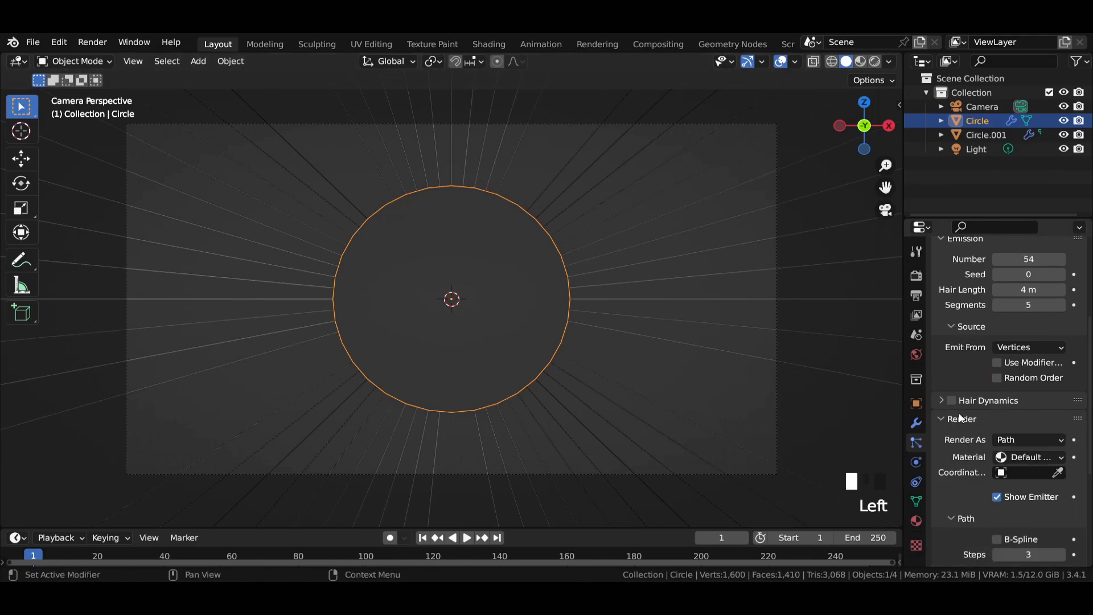
scroll(996, 387, "down", 5)
left_click(1033, 331)
left_click(1006, 377)
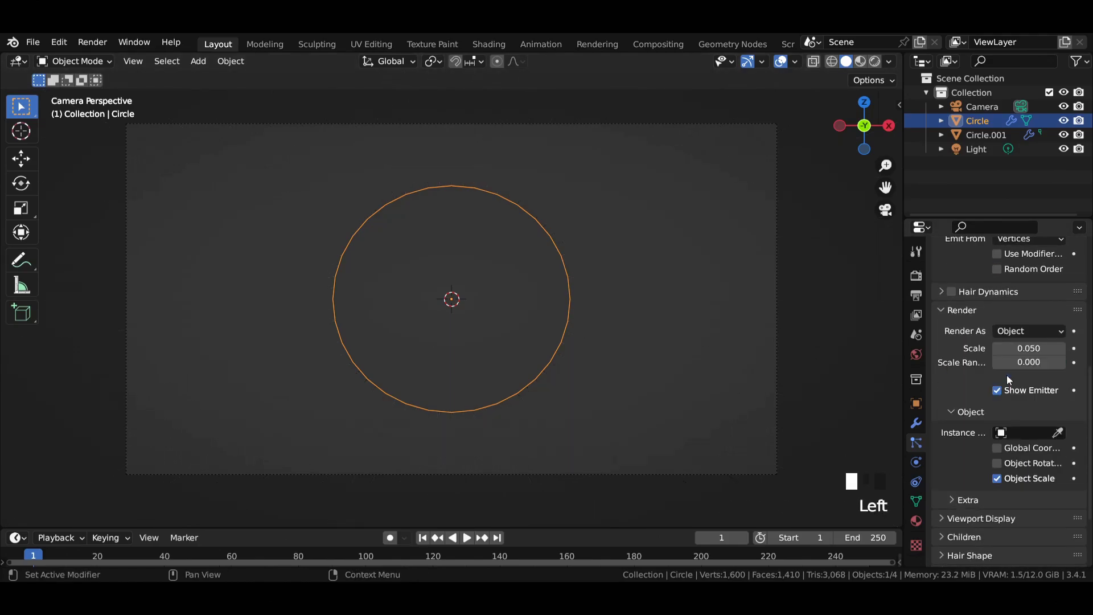
left_click(1026, 431)
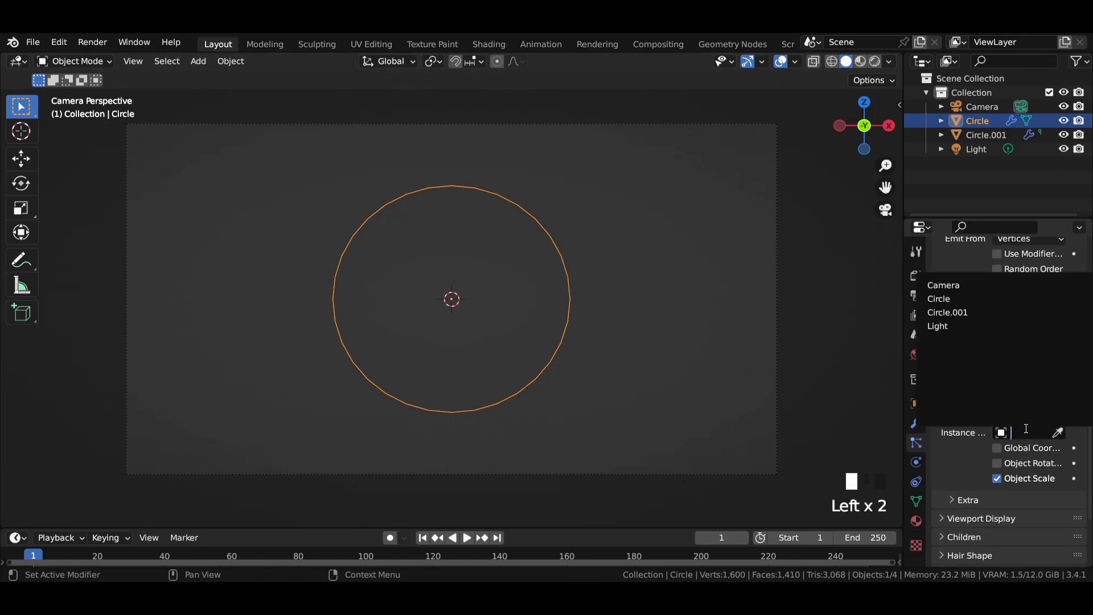
left_click(960, 313)
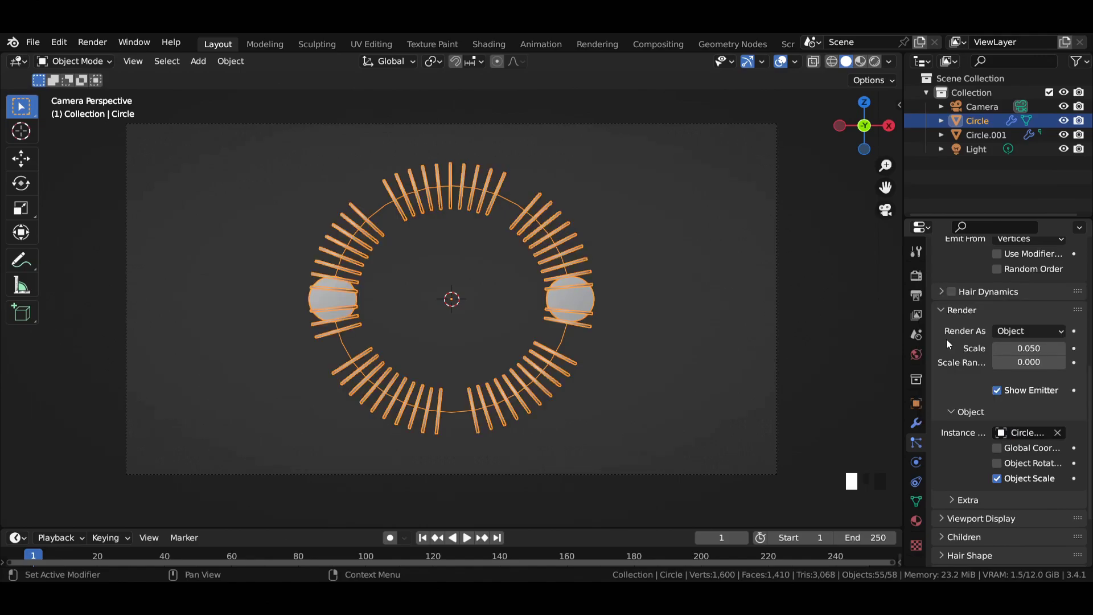
Raise the number of hair particles on the circle to 60.
left_click(711, 249)
scroll(651, 323, "up", 1)
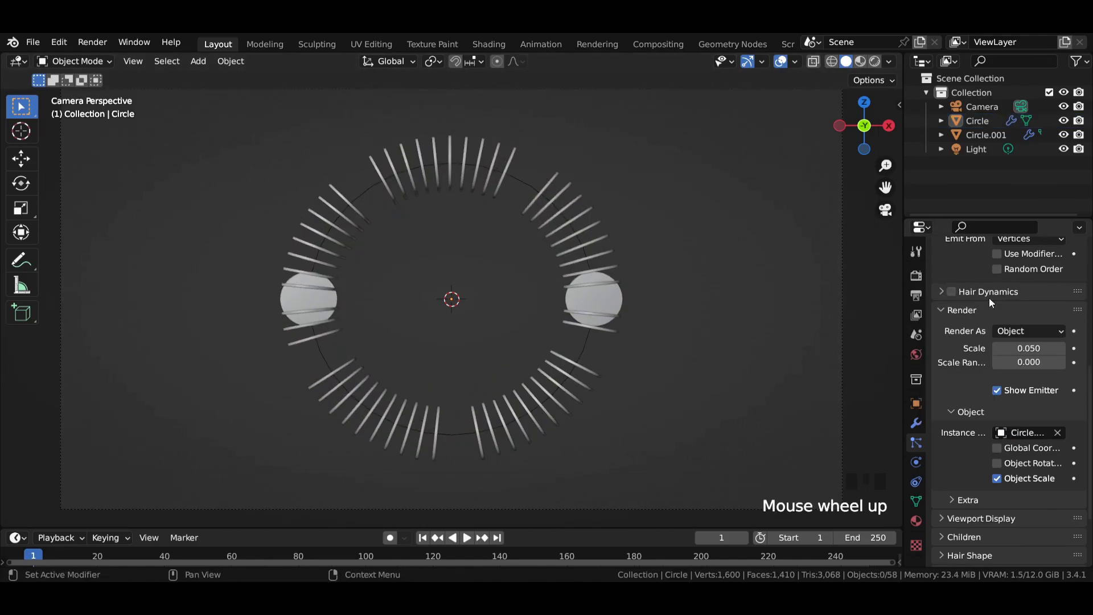
scroll(989, 298, "up", 7)
left_click(1064, 303)
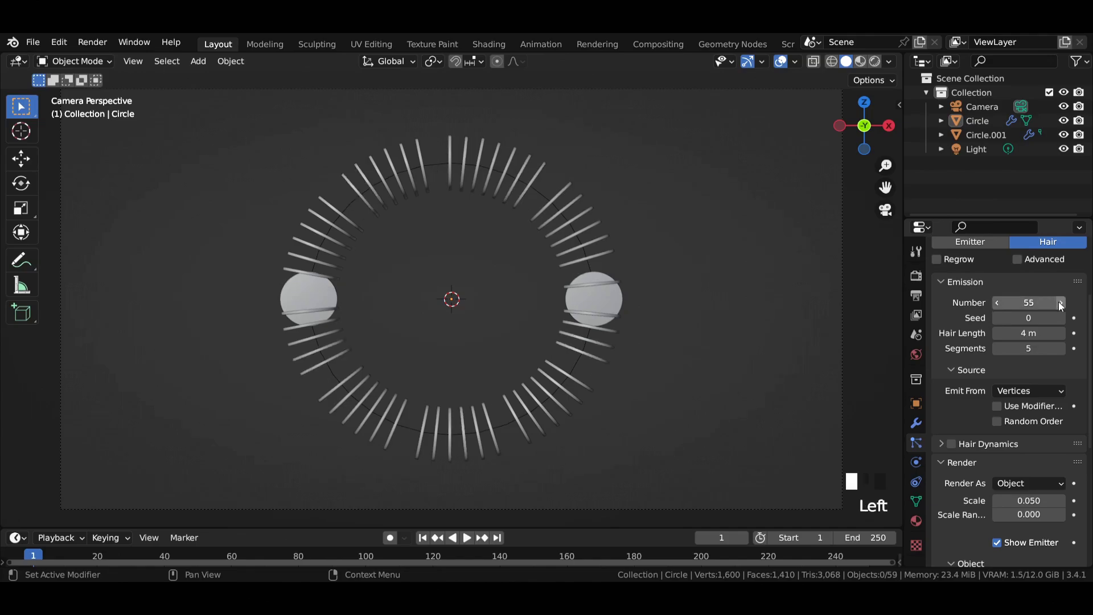
left_click(1064, 302)
left_click(1064, 303)
left_click(1062, 303)
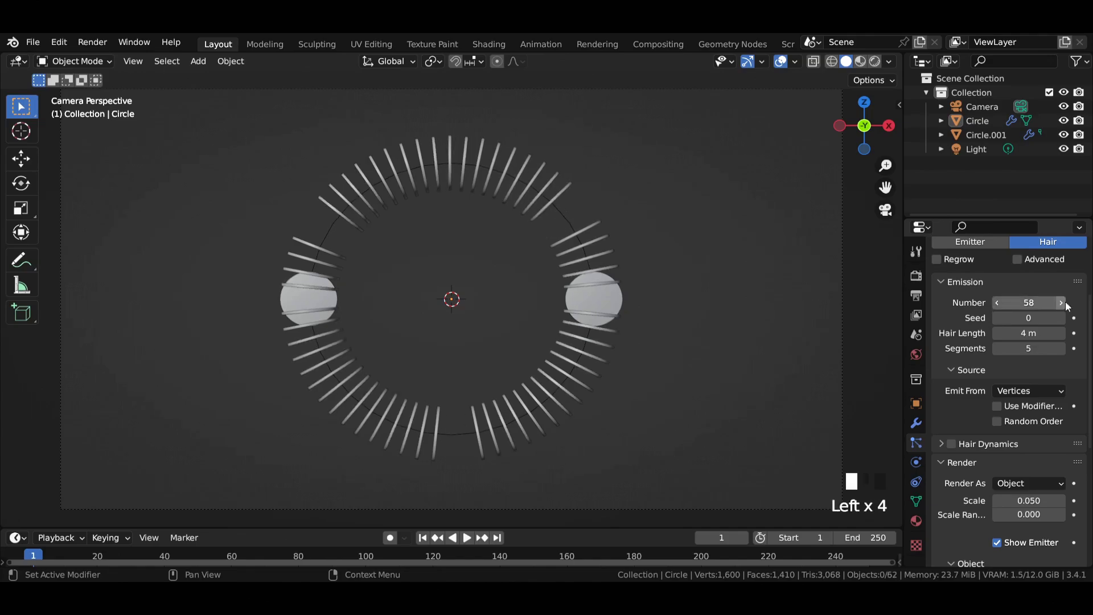
left_click(1062, 303)
left_click(1062, 303)
left_click(1062, 302)
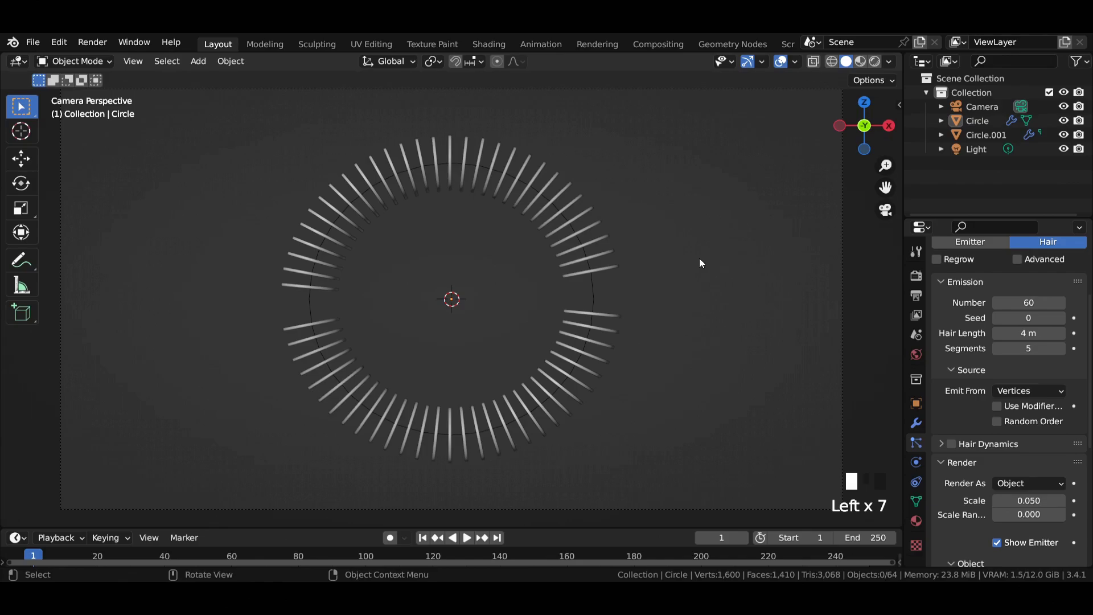
Set the scale randomness of the particle instances to 0.6.
scroll(657, 271, "up", 2)
scroll(657, 271, "down", 2)
scroll(996, 398, "down", 1)
left_click_drag(998, 492, 1013, 490)
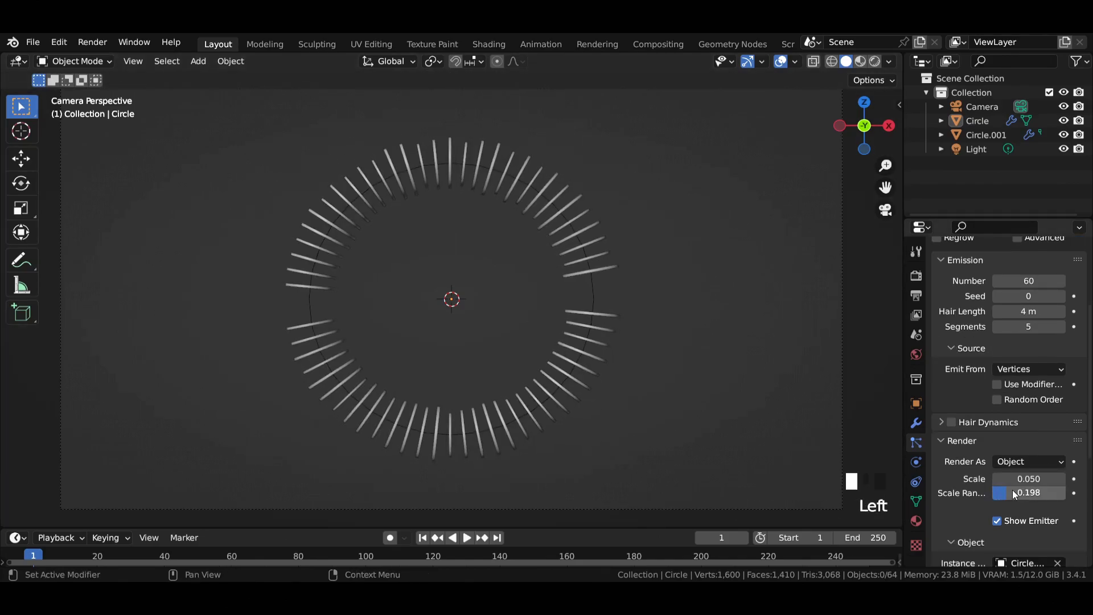
double_click(1015, 494)
key("BackSpace")
type(".6")
key("Return")
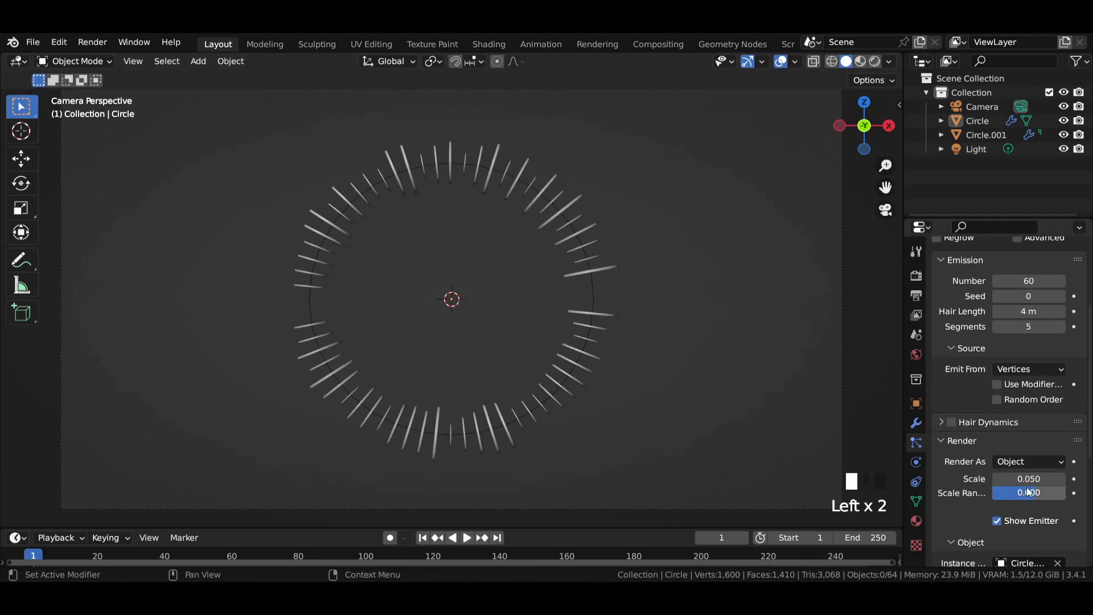
scroll(776, 163, "down", 2)
Select the camera and set its focal length to 84 mm.
left_click(776, 163)
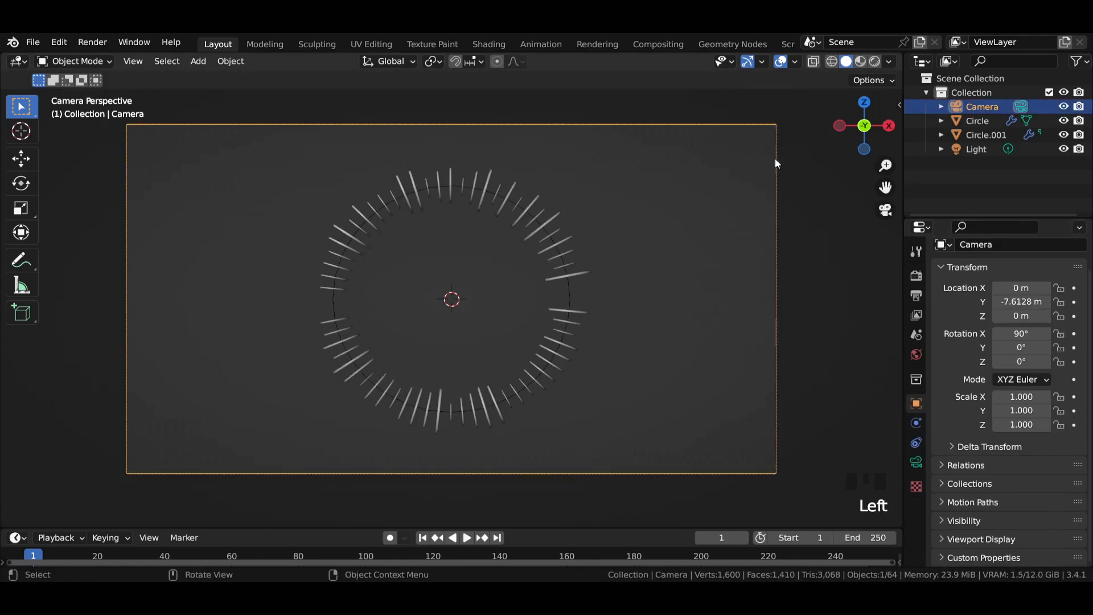
left_click(916, 462)
left_click_drag(1028, 340, 1084, 340)
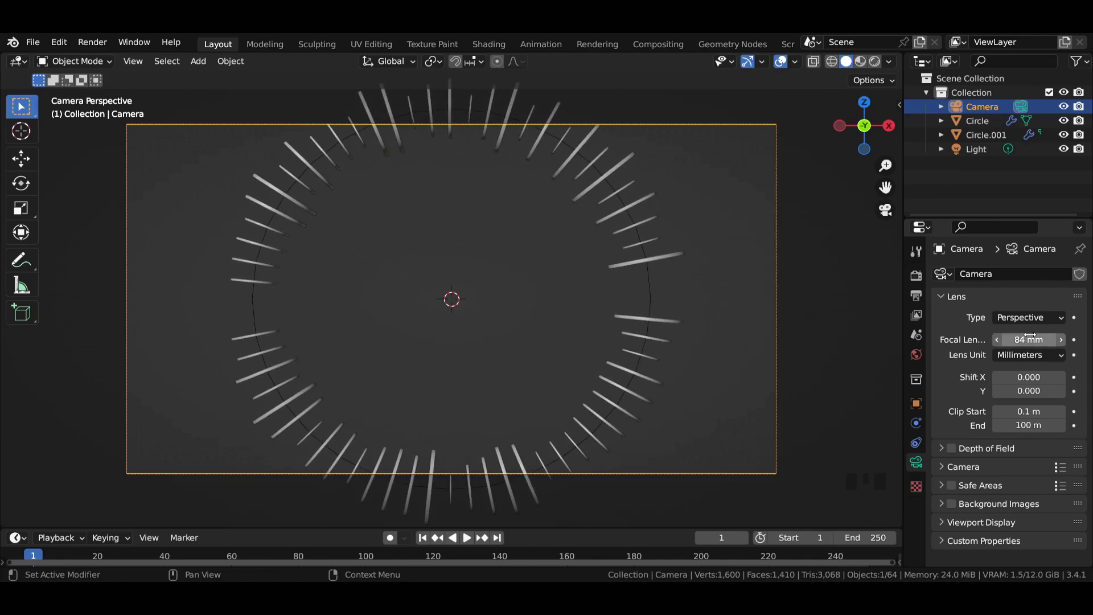
Move the camera back to a Y location of -11 m.
left_click(916, 403)
double_click(1022, 330)
type("-9")
key("Return")
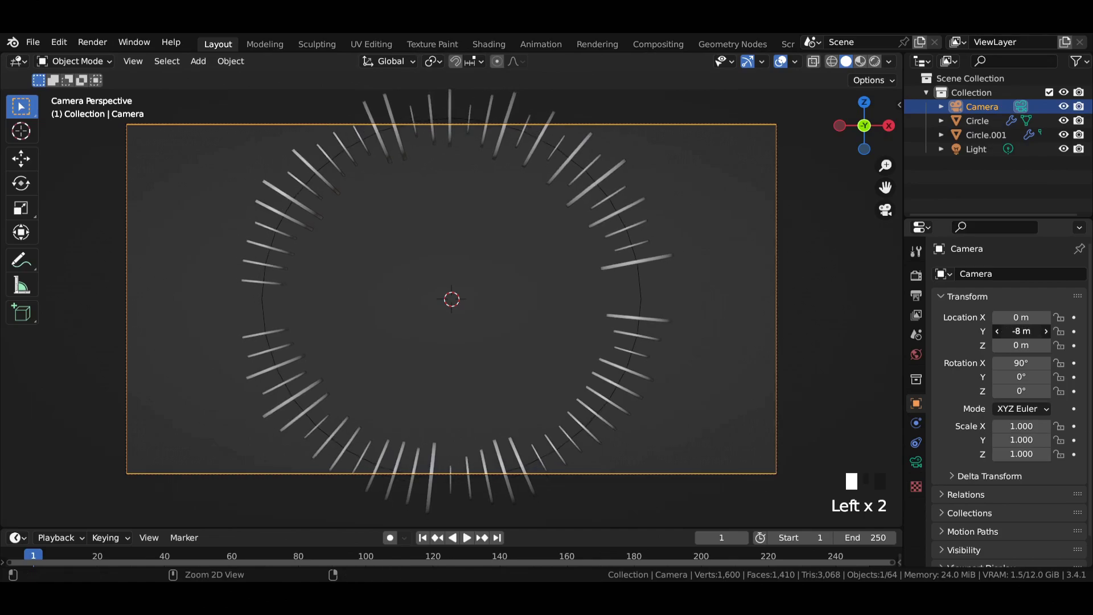
left_click_drag(1021, 330, 1004, 331, "ctrl")
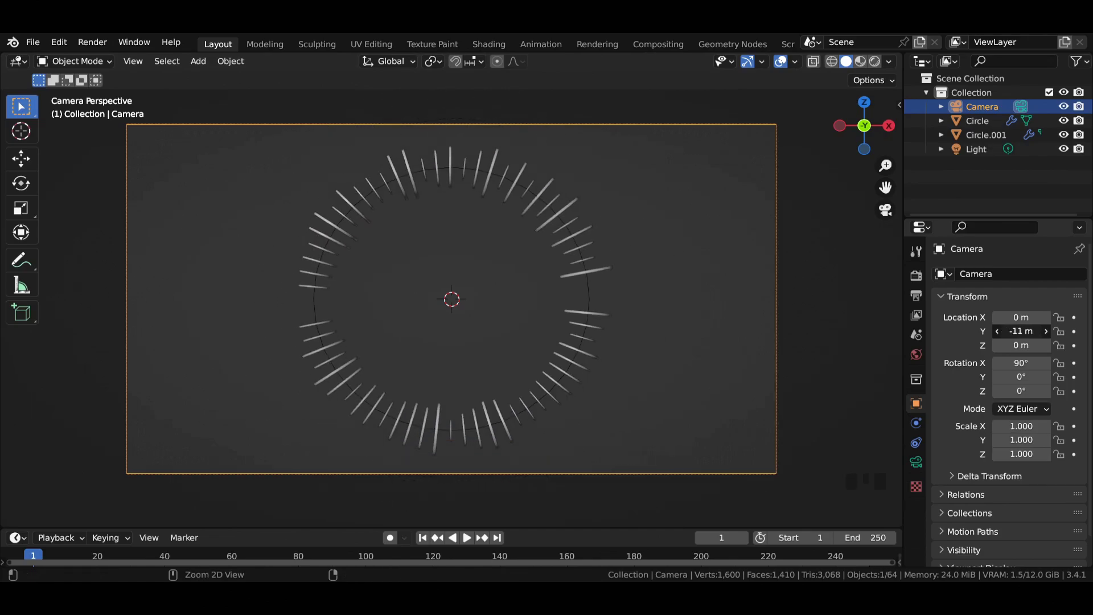
scroll(573, 270, "up", 3)
scroll(572, 268, "down", 3)
Turn on Object Rotation for the circle's particle instances.
left_click(603, 267)
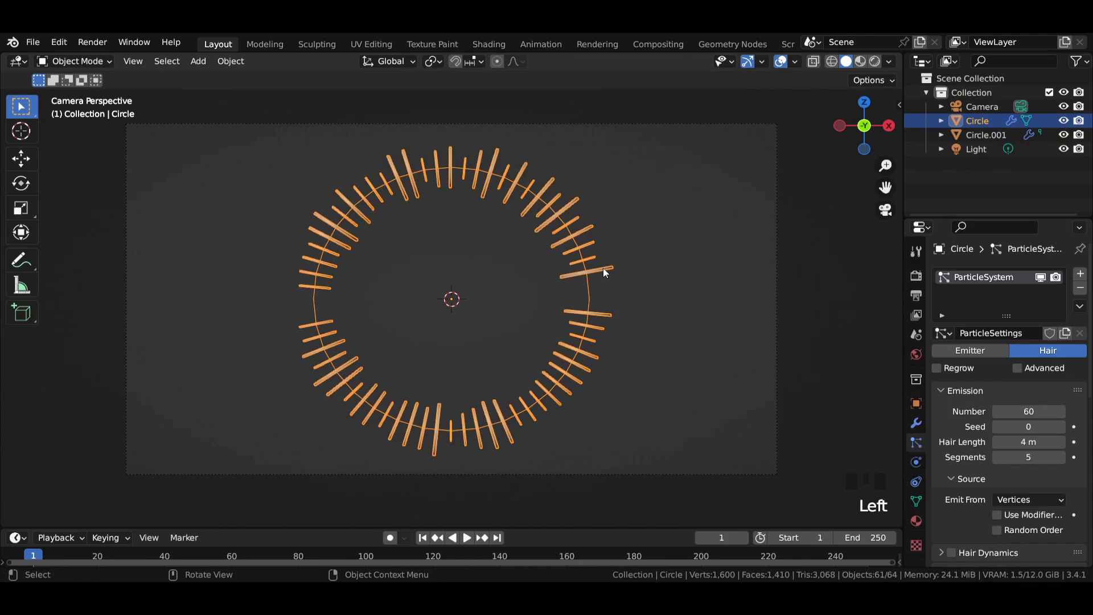
scroll(974, 497, "down", 11)
left_click_drag(996, 500, 996, 484)
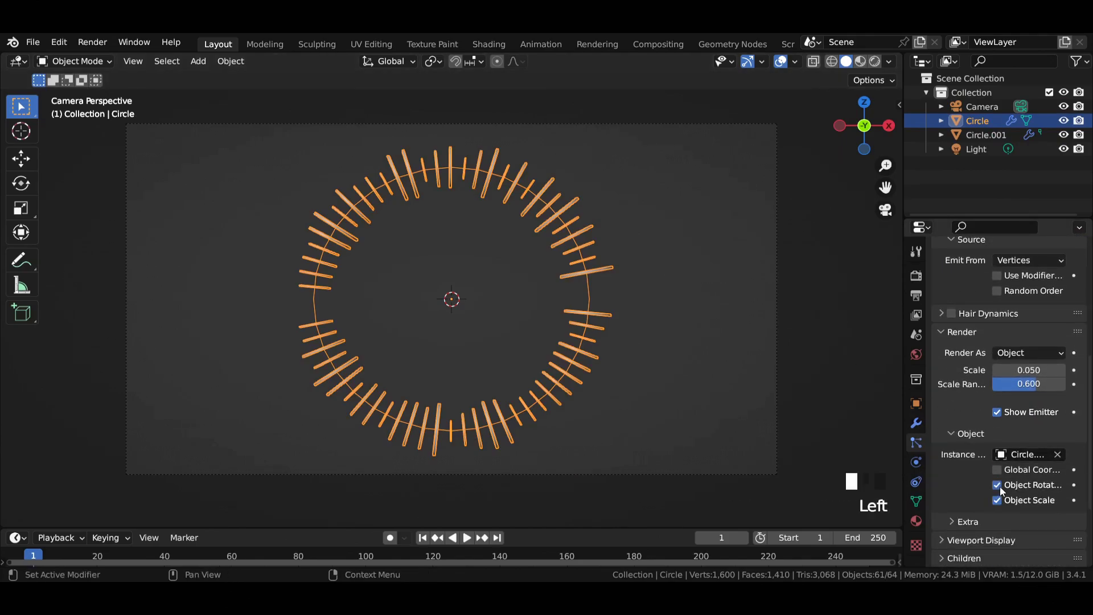
Tilt the instanced disc Circle.001 through its X rotation so the ring's discs turn their faces more towards the camera.
left_click(980, 135)
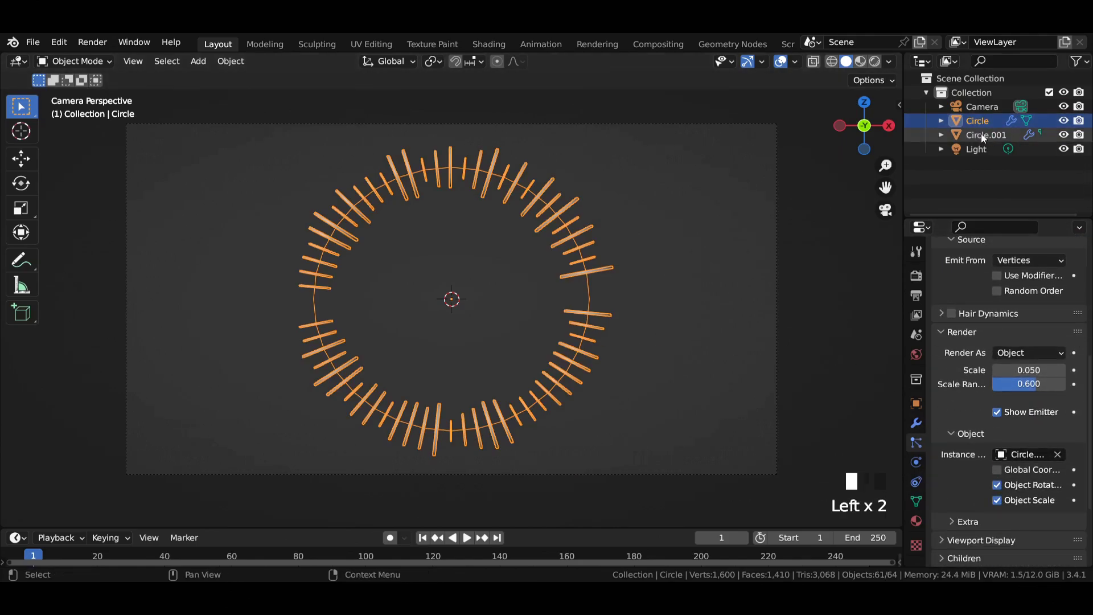
left_click(917, 404)
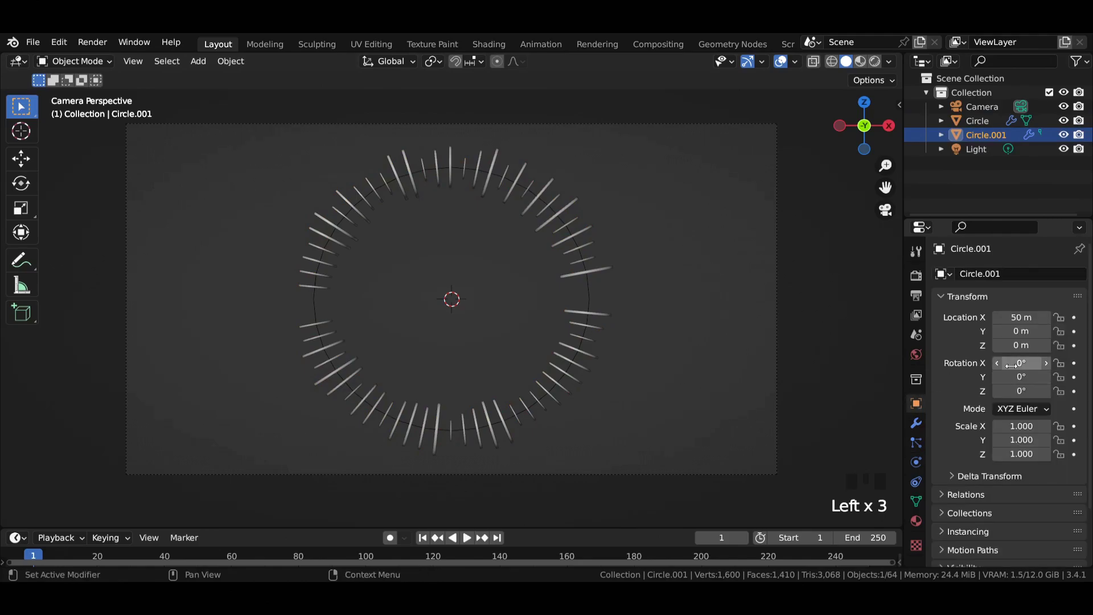
left_click_drag(1008, 362, 1029, 363)
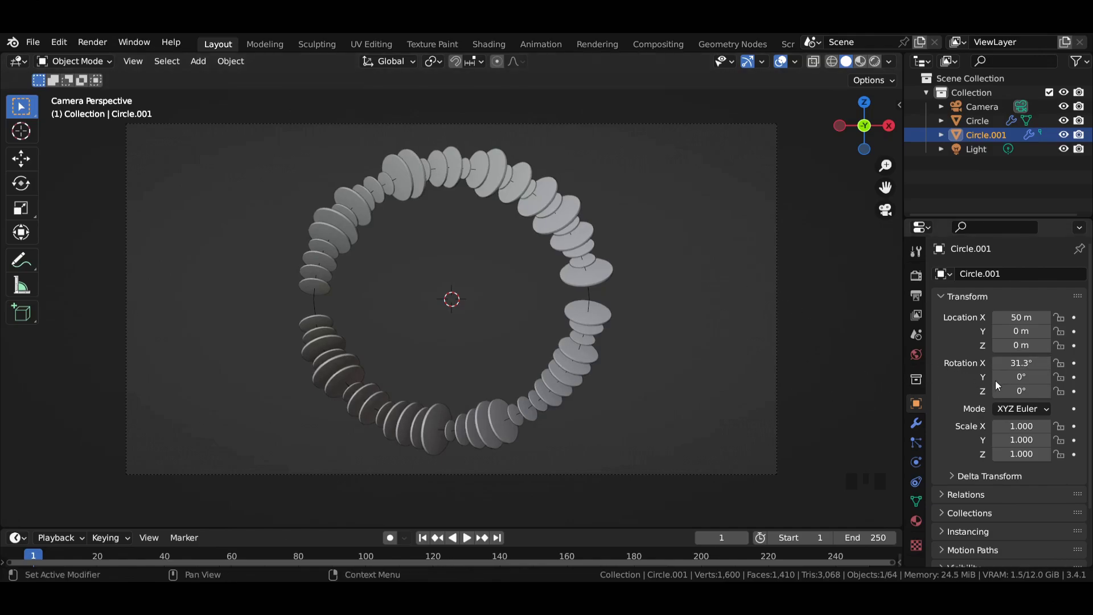
left_click(1023, 362)
key("Return")
scroll(451, 299, "up", 3)
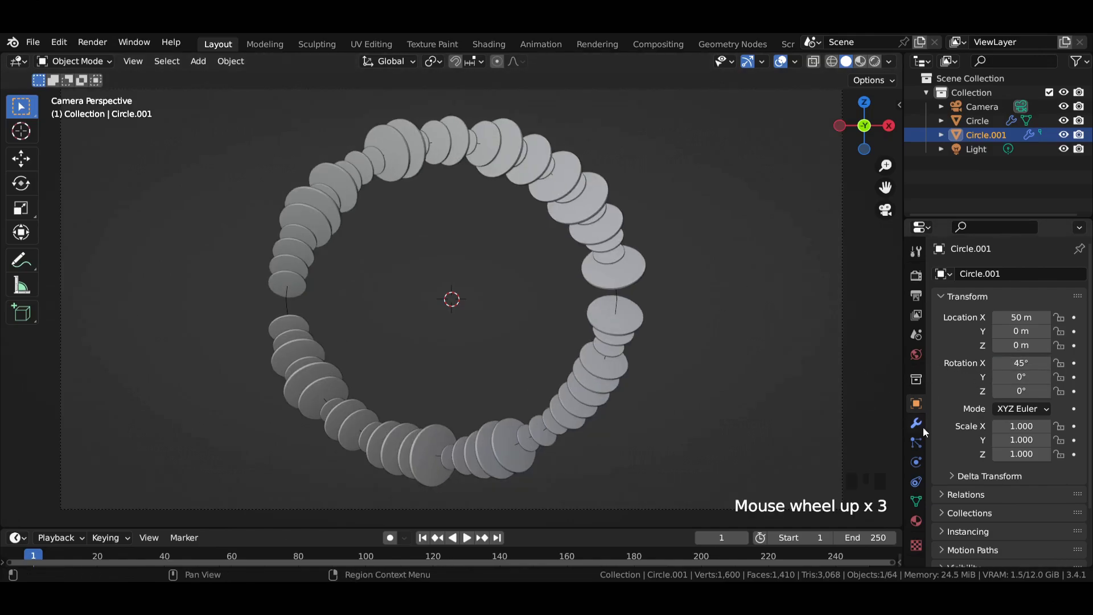
Add a Simple Deform modifier in Stretch mode to the instanced disc Circle.001.
left_click(917, 424)
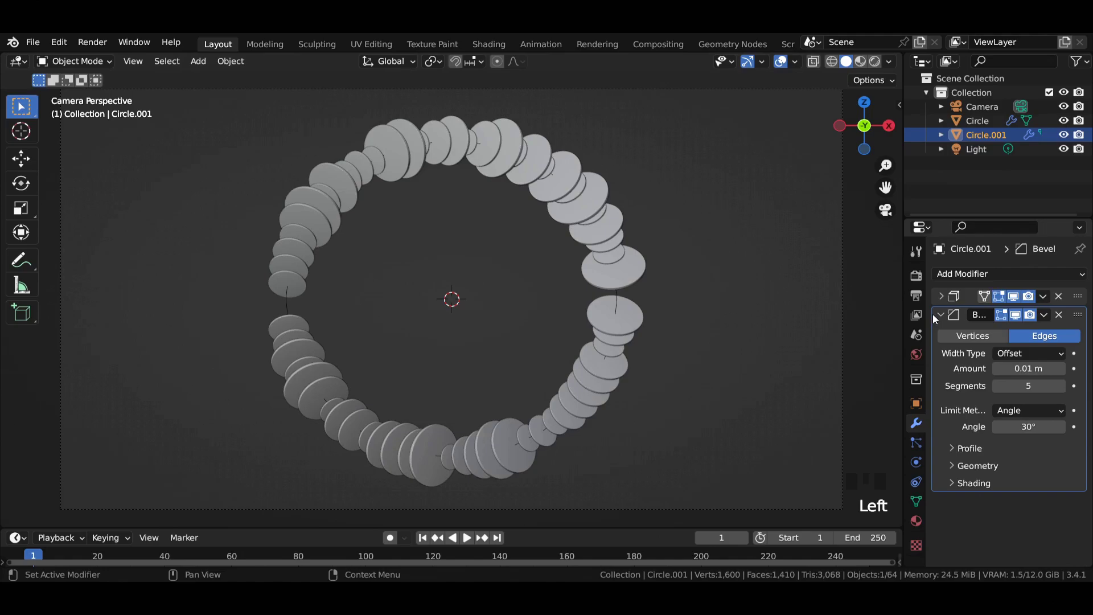
left_click(940, 315)
left_click(962, 274)
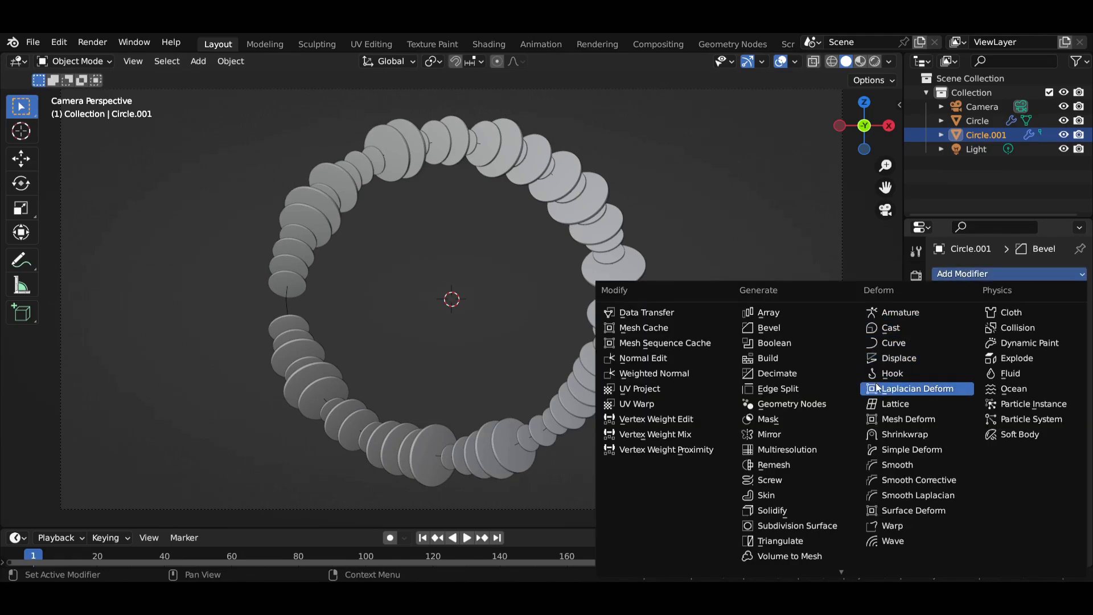
left_click(920, 449)
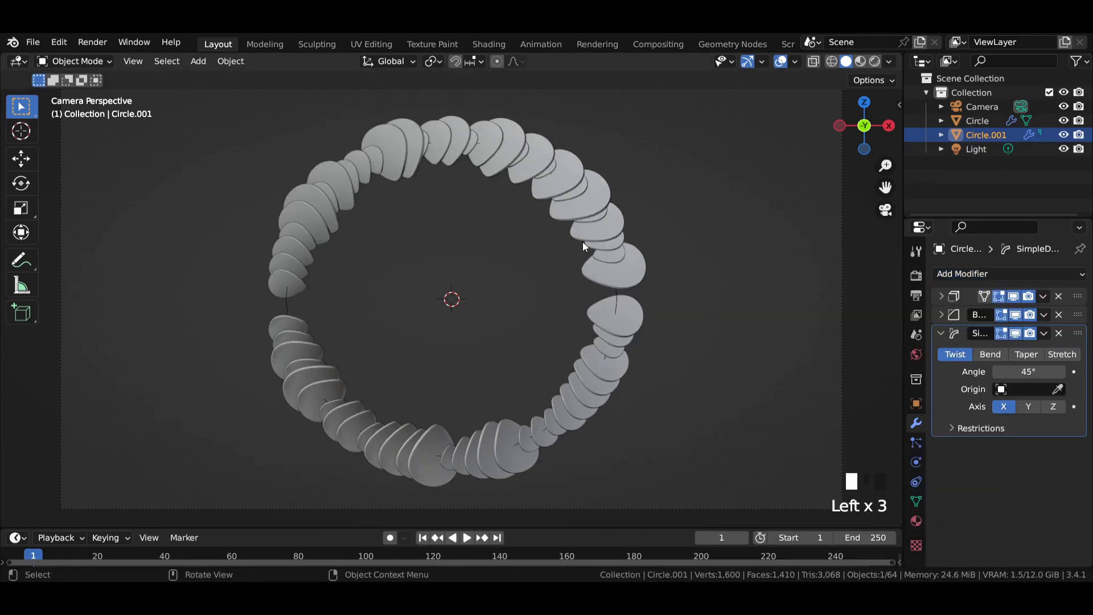
left_click(1062, 355)
Add a plane, rotate it 90° about X to stand upright, and move it along Y to sit behind the ring.
key("shift+a")
left_click(323, 179)
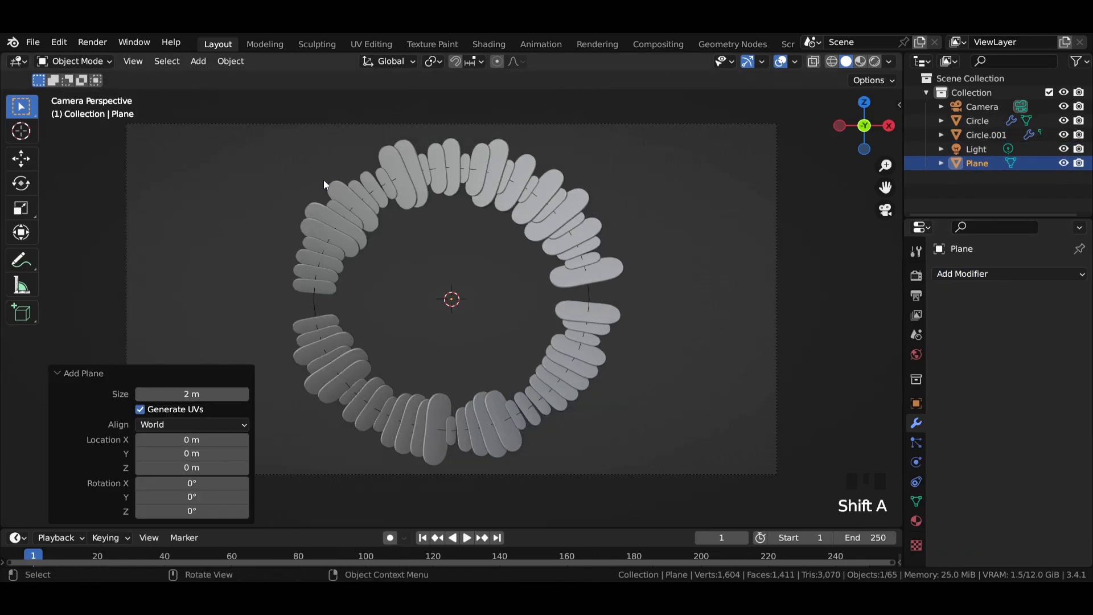
type("rx90")
key("Return")
key("KP_3")
left_click(13, 160)
scroll(473, 285, "down", 4)
left_click_drag(515, 299, 597, 299)
Scale the plane by about 2.965 along X and 1.925 along Z so it fills the camera frame, and save the file.
key("KP_0")
key("s")
key("x")
left_click(663, 295)
scroll(451, 264, "down", 3)
key("s")
key("z")
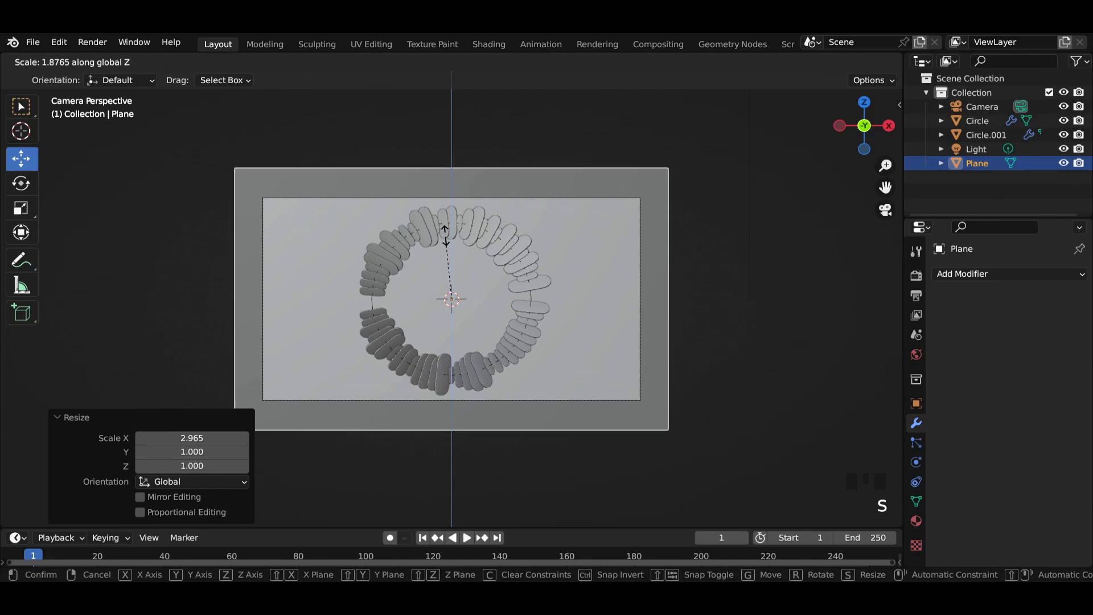
left_click(445, 226)
scroll(785, 239, "up", 3)
key("ctrl+s")
scroll(785, 239, "down", 1)
Set the render engine to Cycles on GPU Compute with 128 viewport max samples.
left_click(916, 275)
left_click(1029, 273)
left_click(1022, 315)
left_click(1022, 309)
left_click(1025, 338)
left_click(1032, 386)
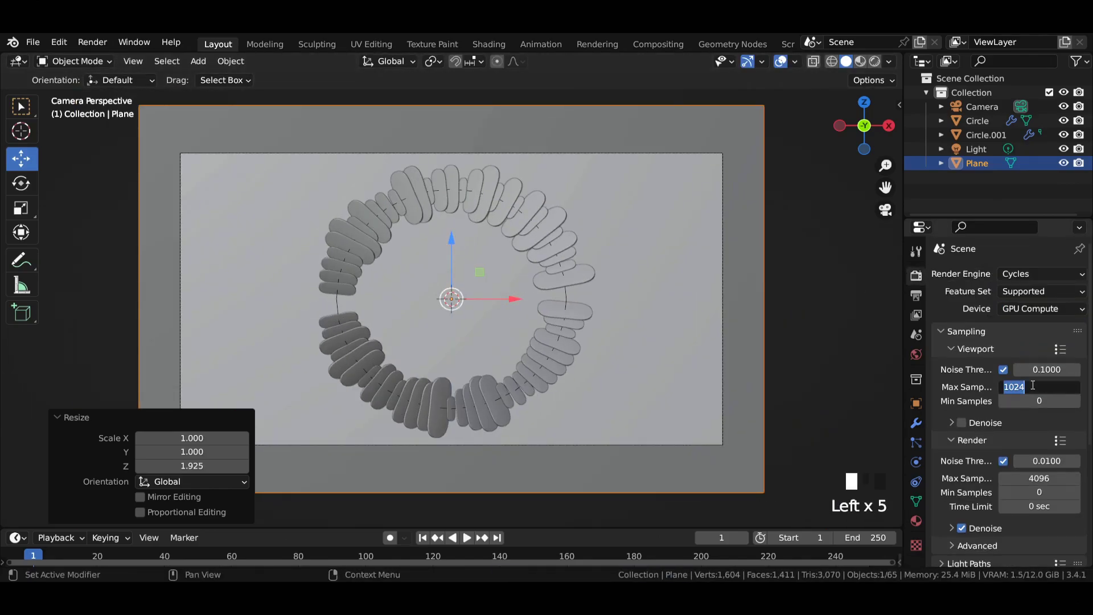
type("128")
key("Return")
Set the color management to the Standard view transform with a Very High Contrast look.
scroll(1035, 478, "down", 7)
left_click(1026, 484)
left_click(965, 450)
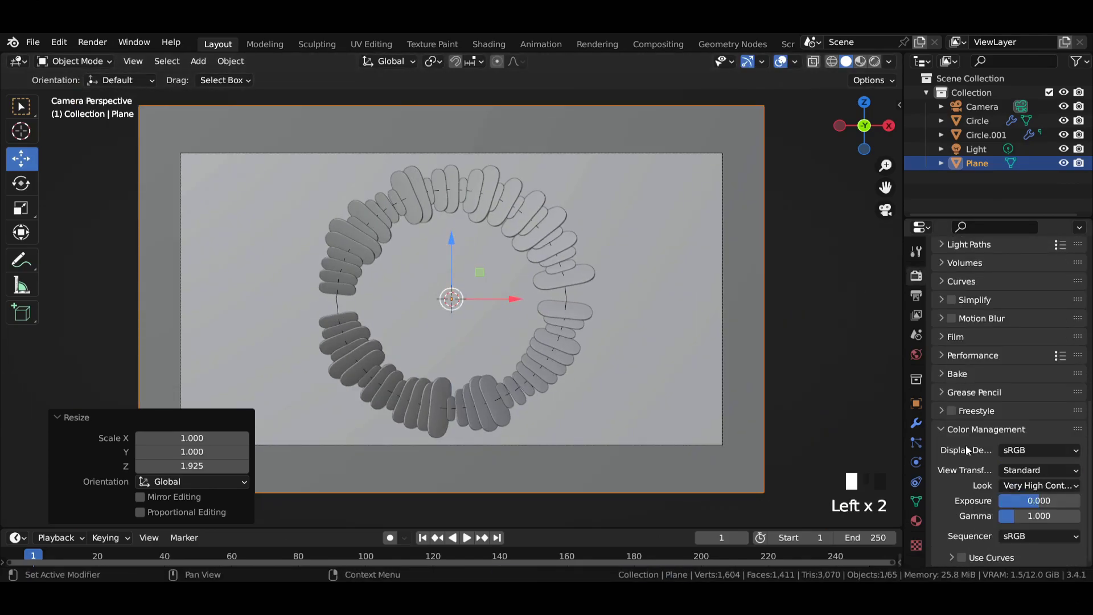
Set the world background color to black and show the viewport in rendered shading.
left_click(916, 354)
left_click(1052, 359)
left_click_drag(1055, 242, 1060, 266)
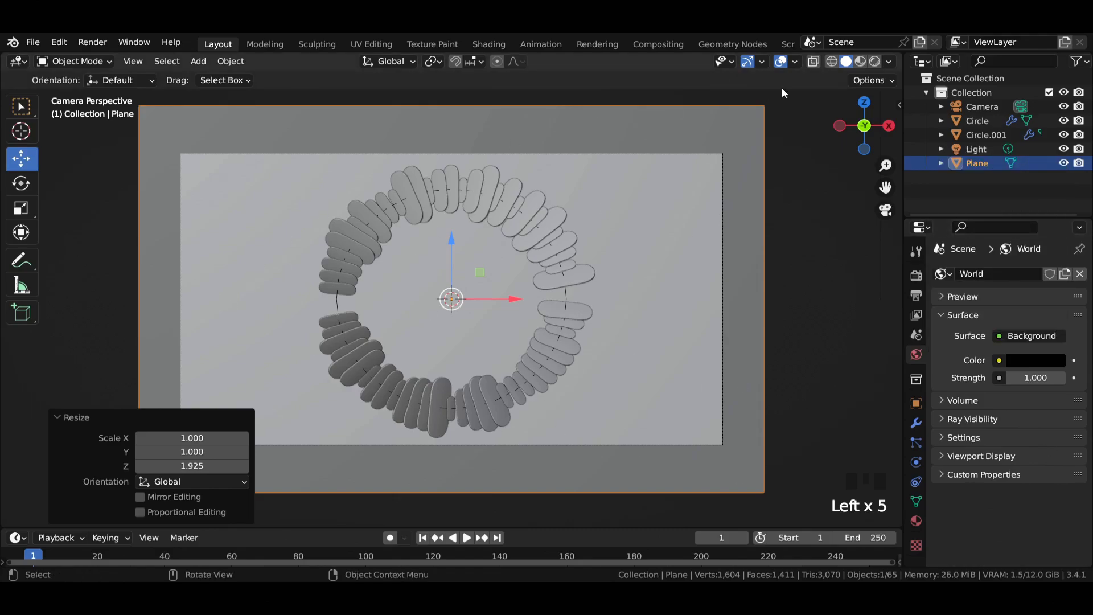
left_click(874, 61)
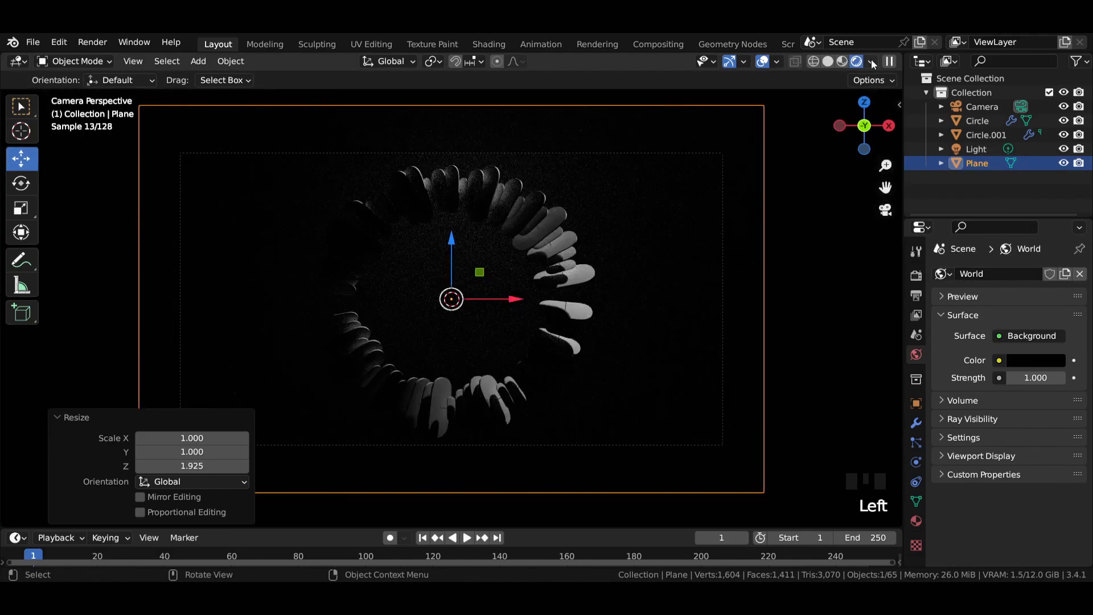
scroll(495, 303, "down", 4)
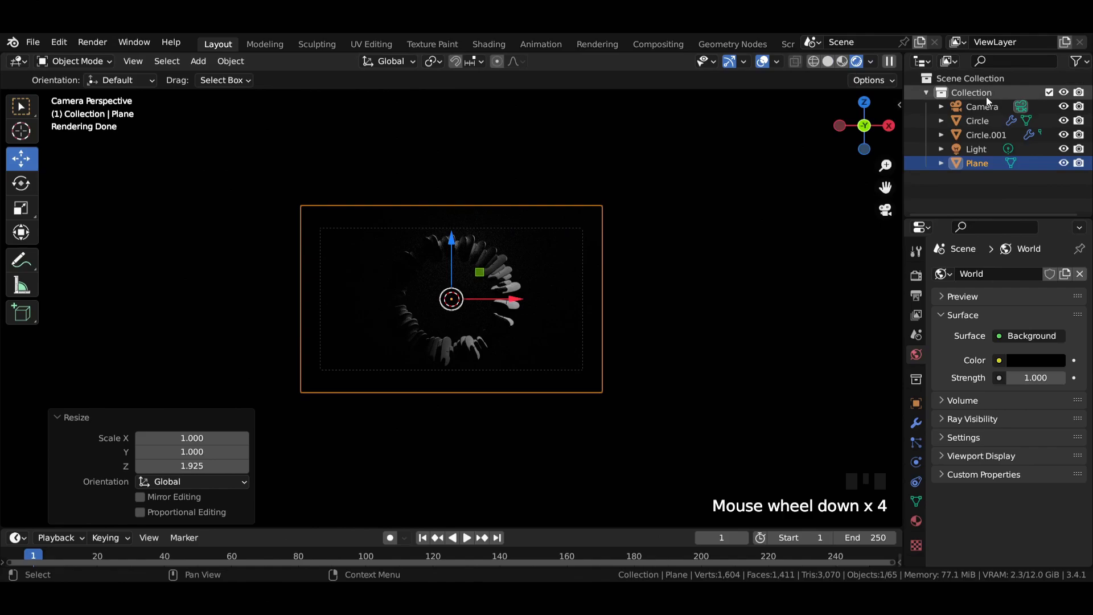
Delete the light and drive the world background color with a linear Gradient Texture.
left_click(972, 152)
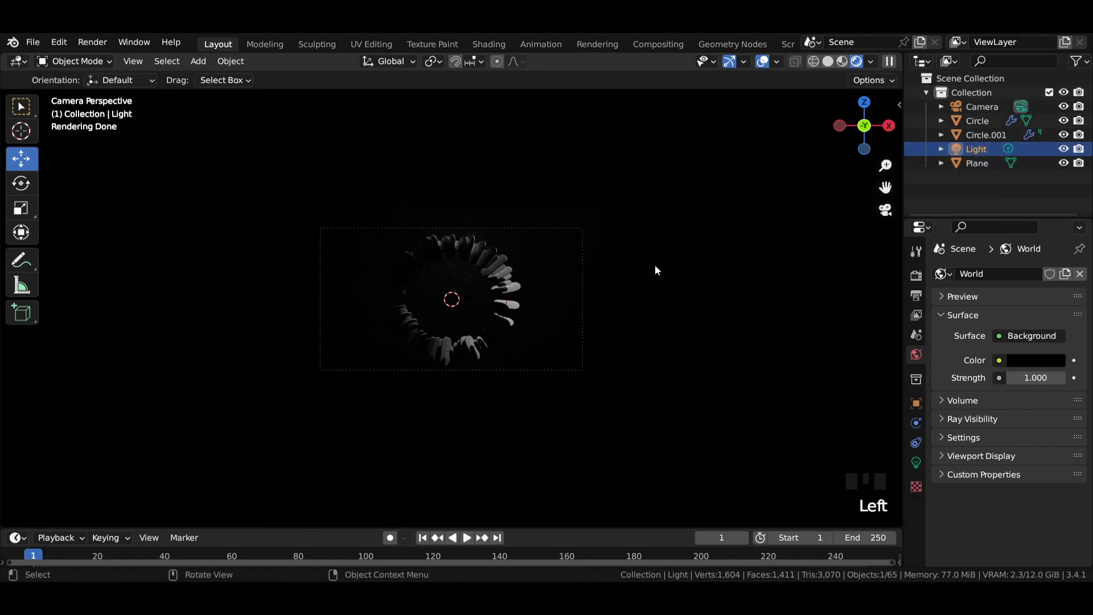
key("Delete")
left_click(998, 361)
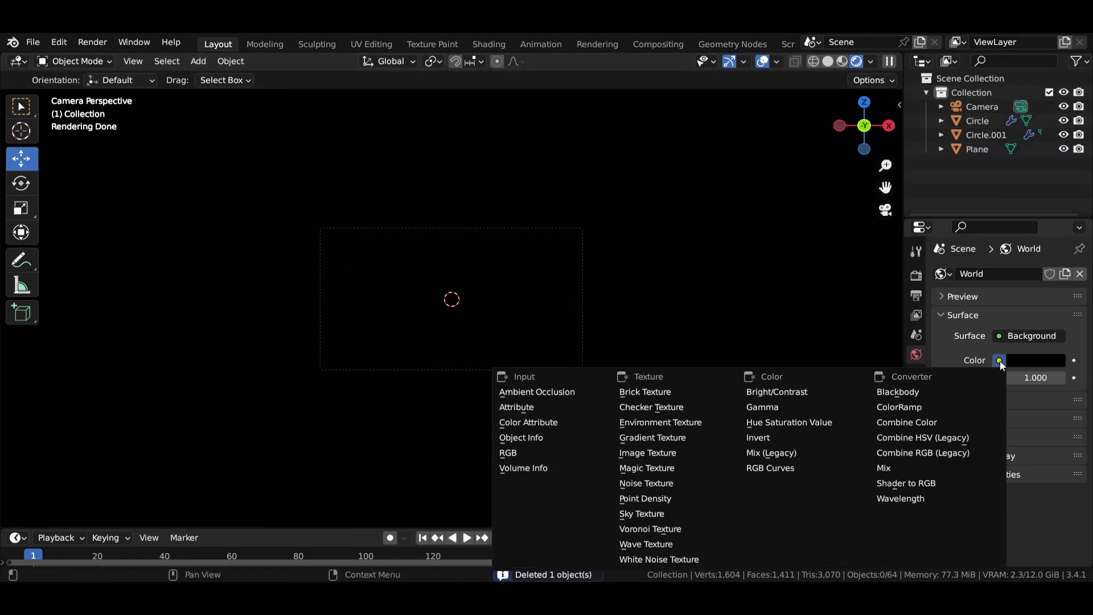
left_click(671, 437)
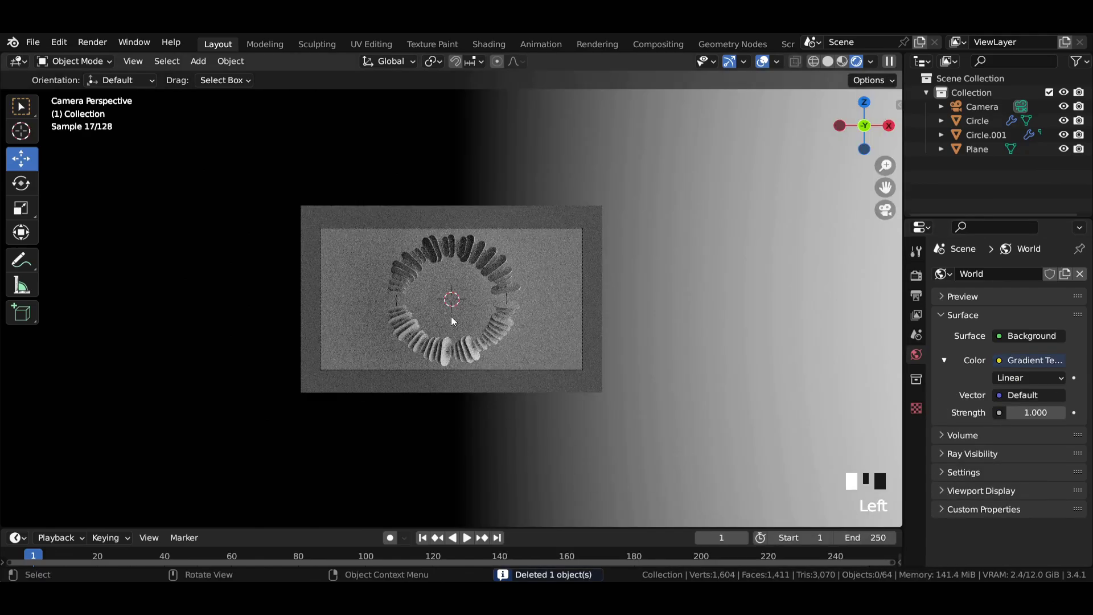
Give the plane's material Specular 0, Roughness 1 and a black base color, and save the file.
scroll(570, 298, "up", 5)
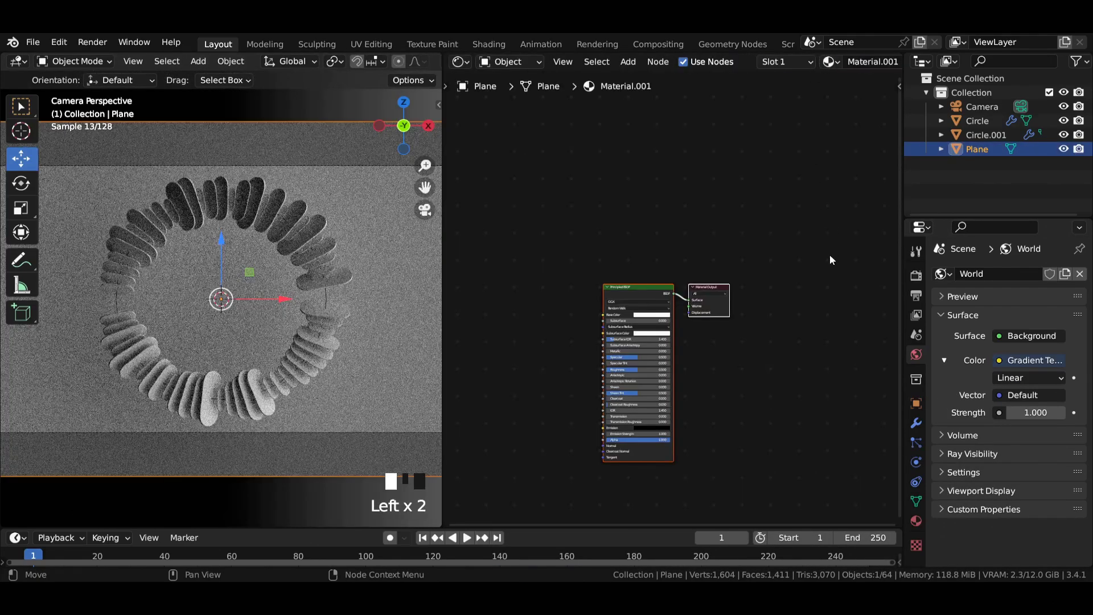
middle_click_drag(723, 300, 740, 239)
scroll(807, 249, "up", 9)
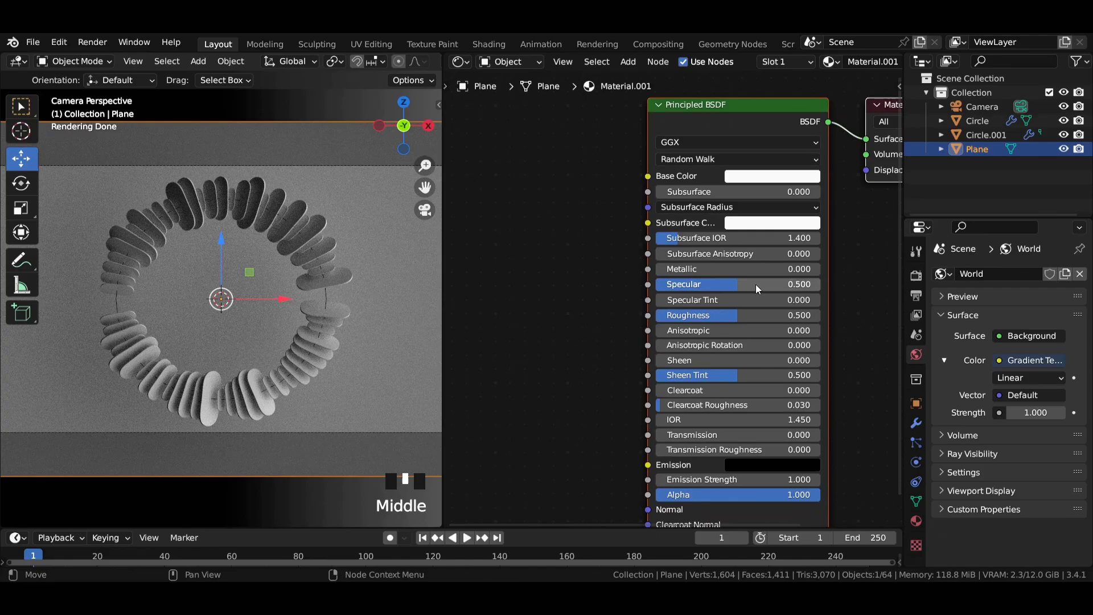
left_click_drag(759, 285, 821, 315)
left_click(811, 177)
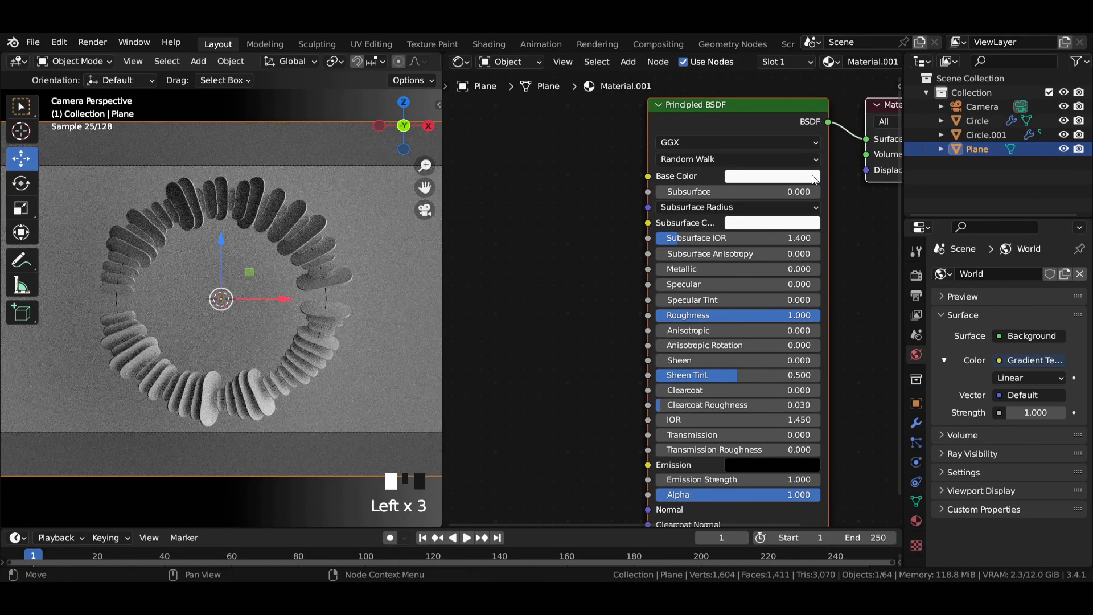
left_click_drag(849, 249, 848, 267)
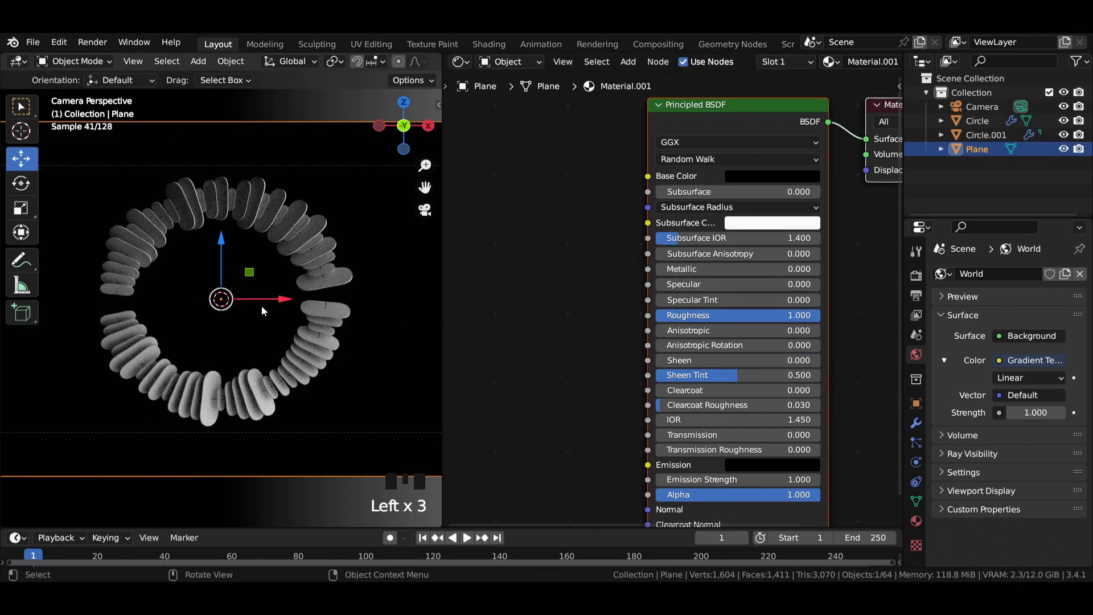
scroll(309, 238, "down", 2)
key("ctrl+s")
scroll(323, 237, "up", 2)
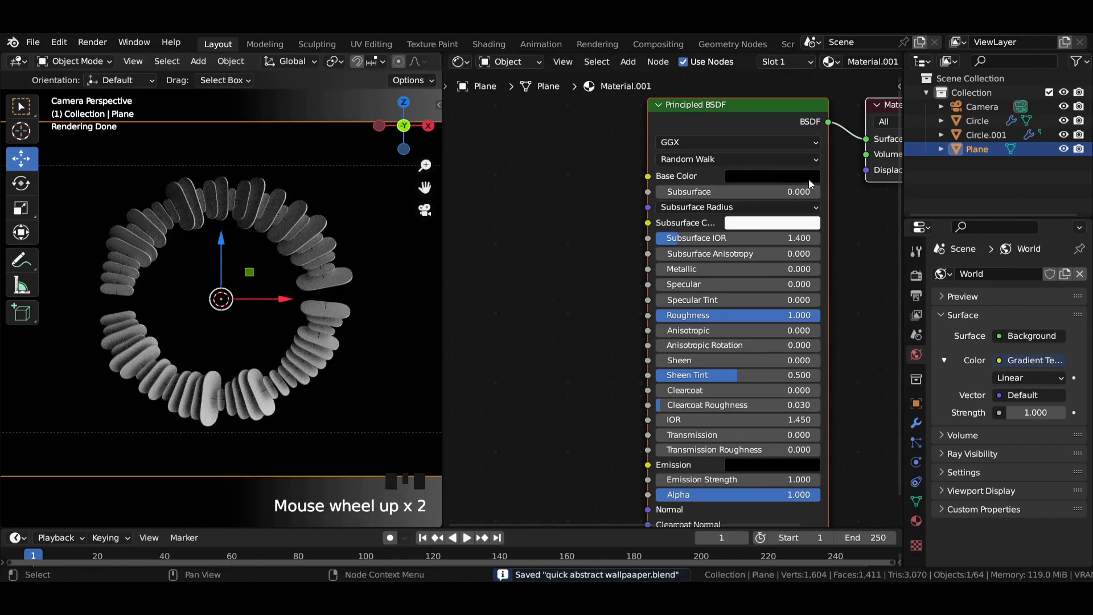
Try a lighter grey base color on the plane's material and bring it back to black.
left_click(809, 177)
left_click(849, 247)
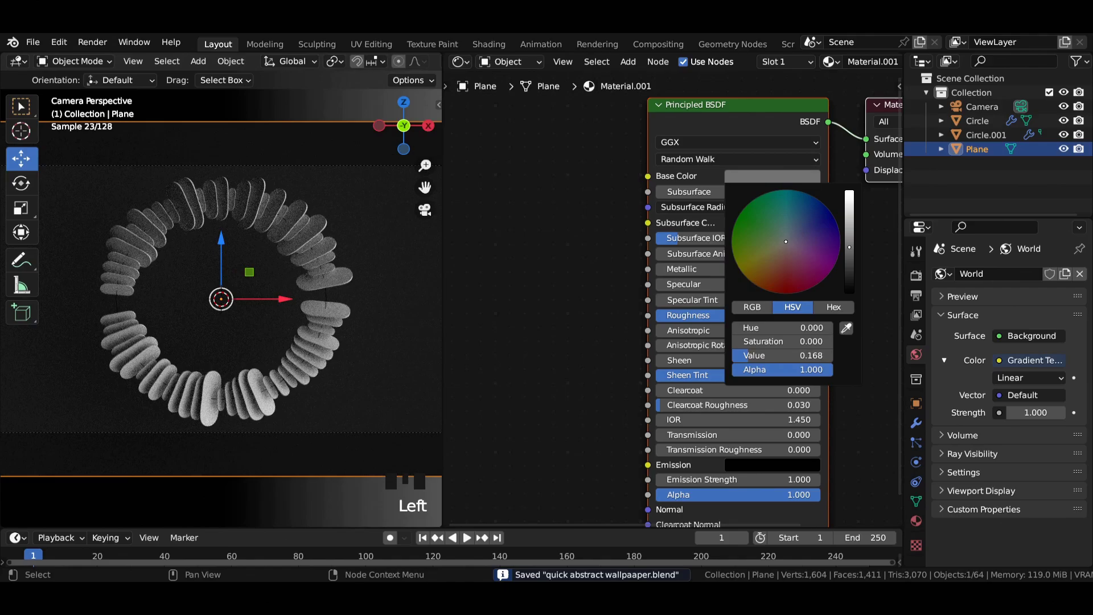
left_click_drag(848, 247, 848, 291)
Create a new material for Circle.001 with Metallic 1, Specular 1 and Roughness 0.3.
left_click(981, 134)
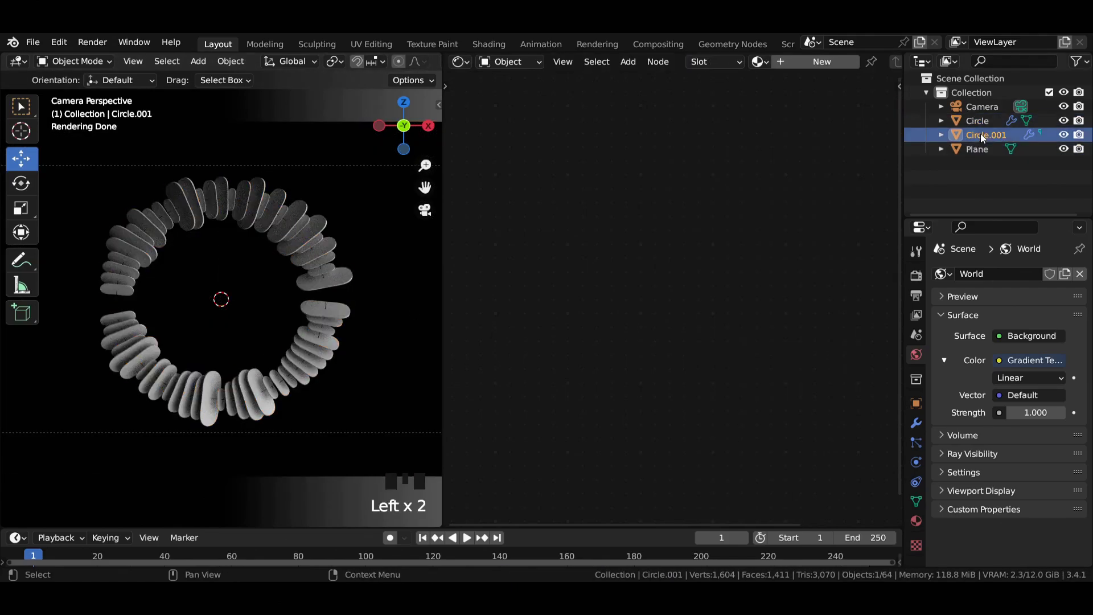
left_click(813, 61)
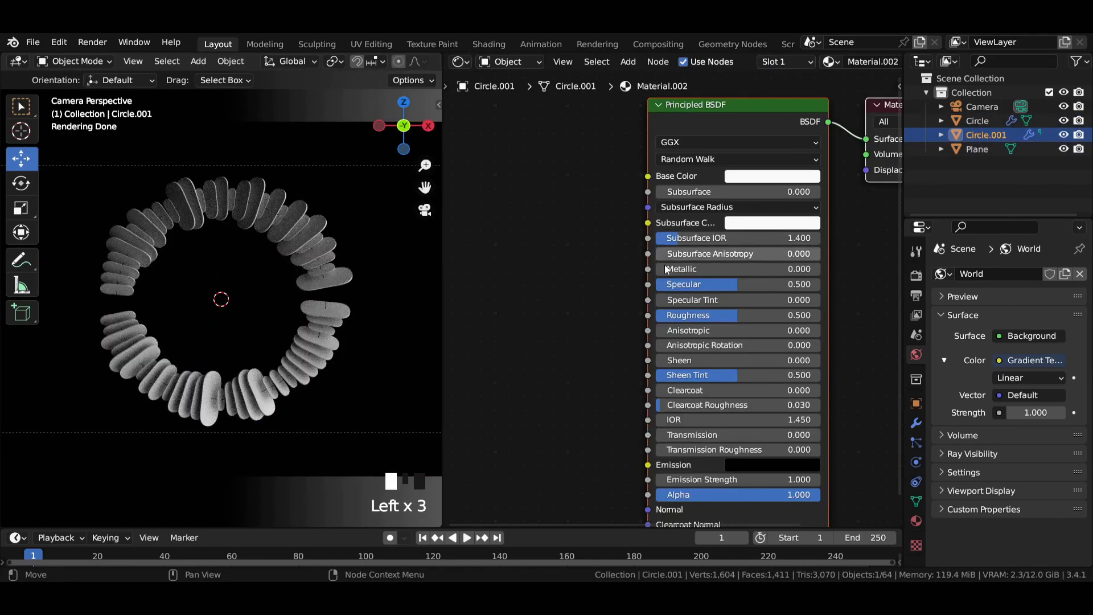
middle_click_drag(662, 293, 656, 271)
left_click_drag(664, 249, 828, 248)
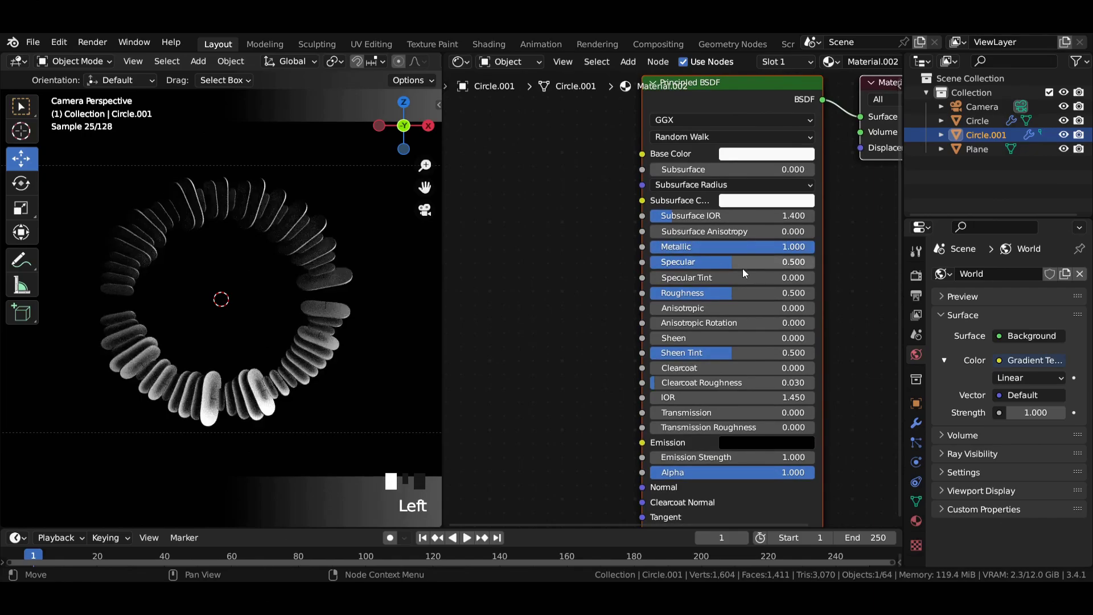
left_click_drag(701, 263, 814, 263)
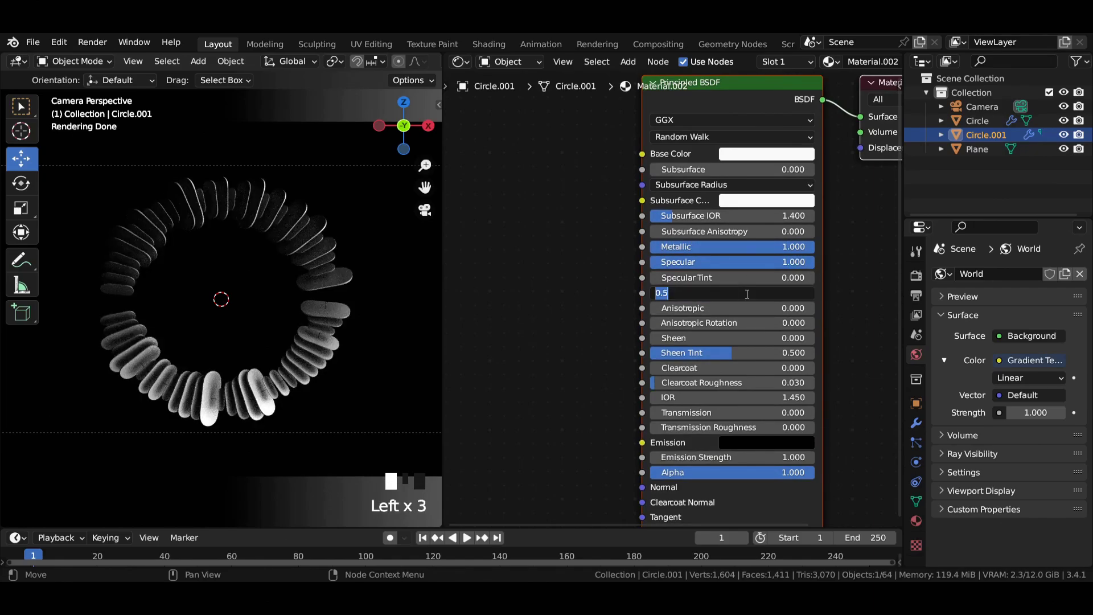
type("0.3")
key("Return")
Add a ColorRamp node to the disc's material and link its Color output to the Base Color.
middle_click_drag(491, 200, 578, 269)
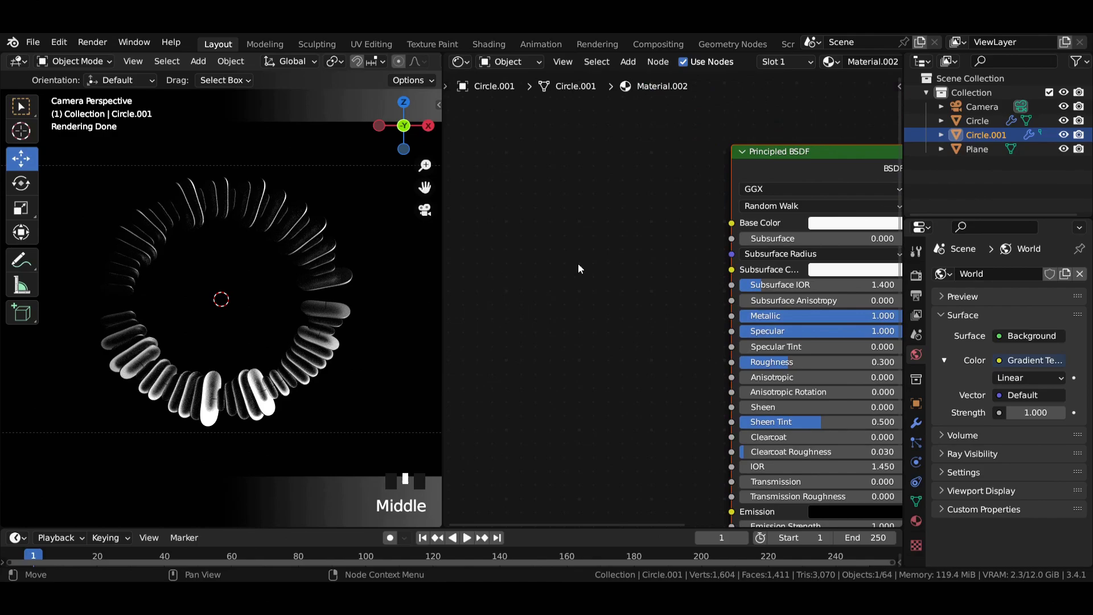
key("shift+a")
type("colo")
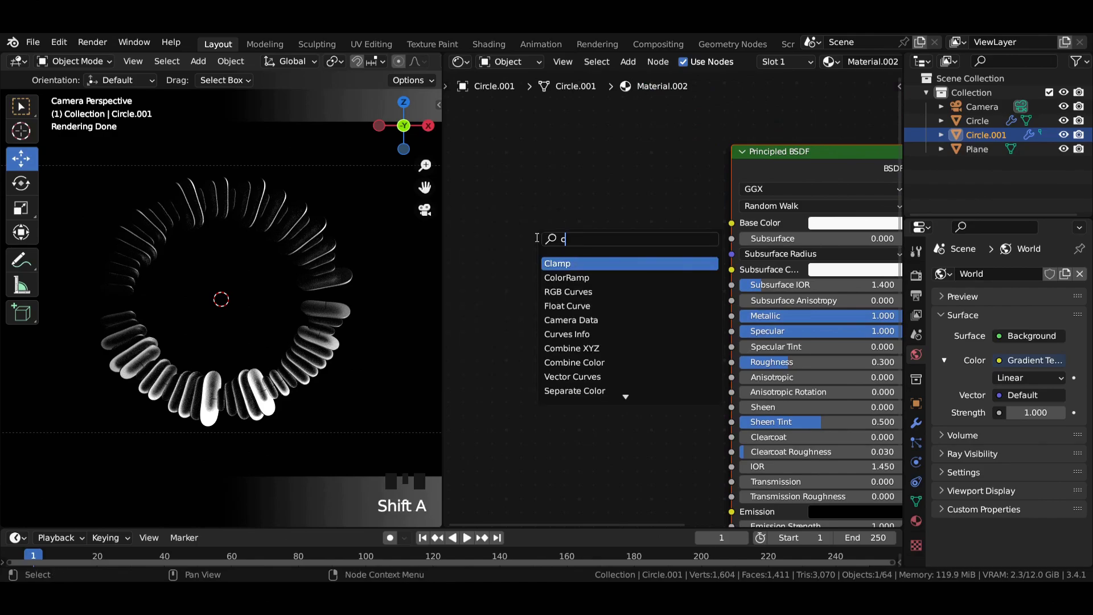
key("Return")
left_click(487, 231)
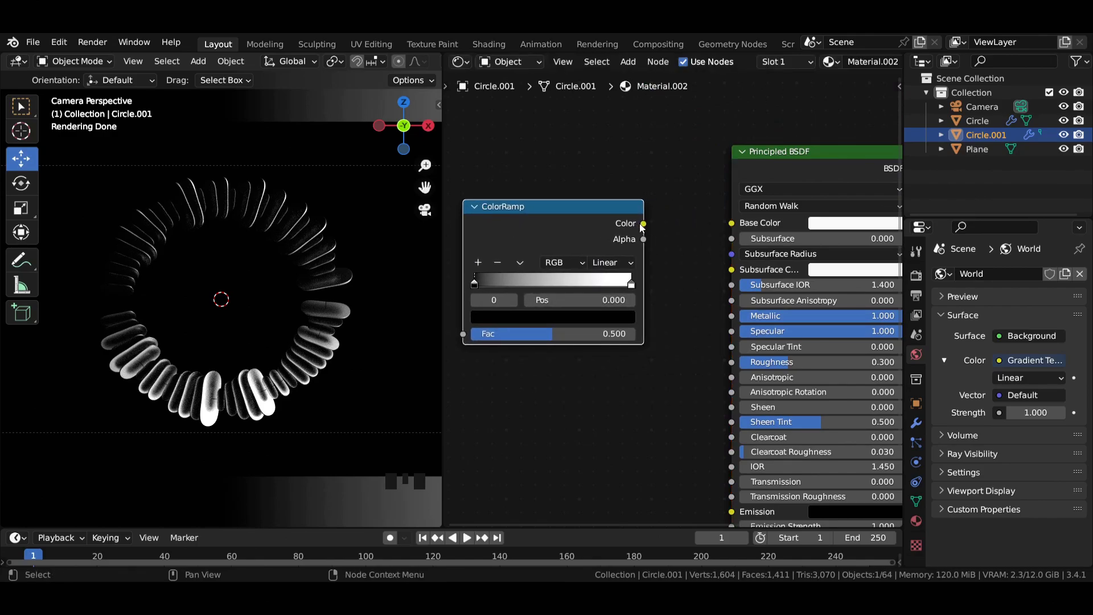
left_click_drag(744, 223, 743, 222)
Add a middle stop at position 0.5 on the ColorRamp and color it light blue.
middle_click_drag(576, 364, 739, 374)
left_click(614, 272)
left_click(644, 273)
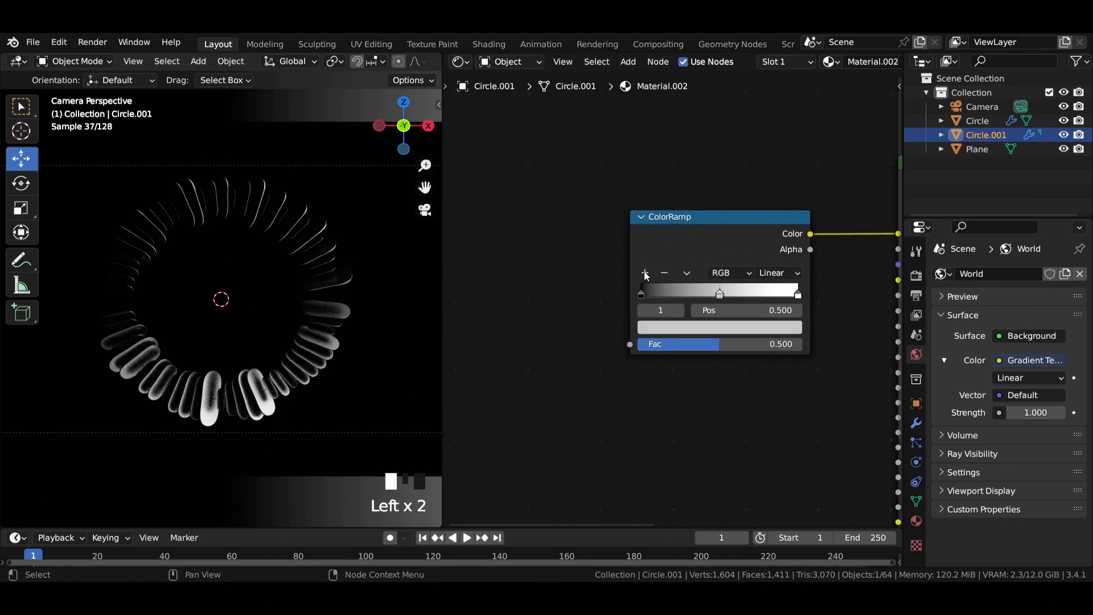
left_click(720, 294)
left_click(739, 332)
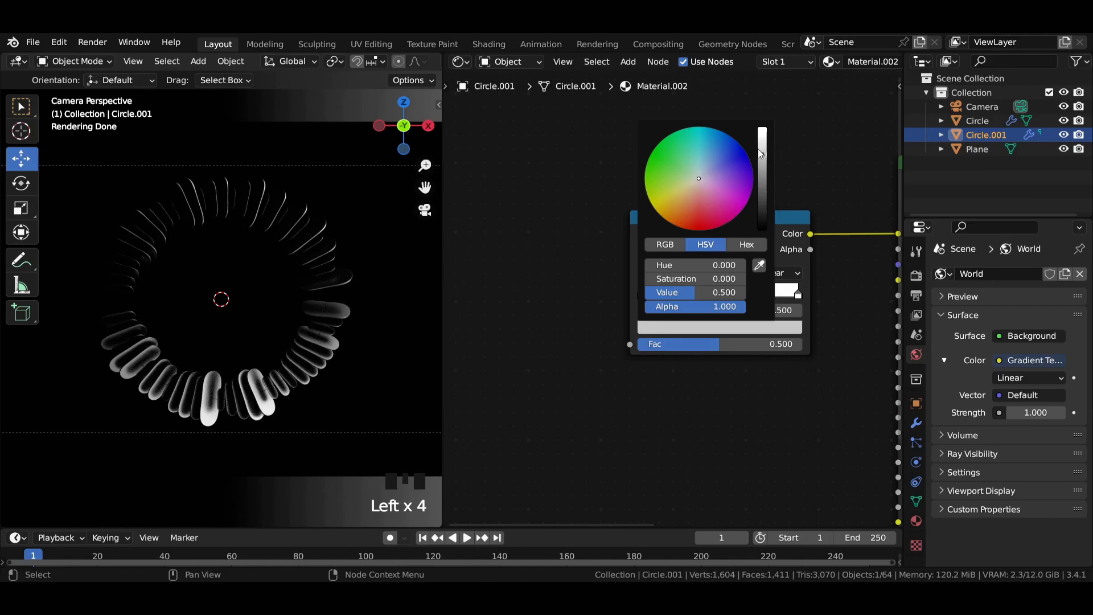
left_click(712, 148)
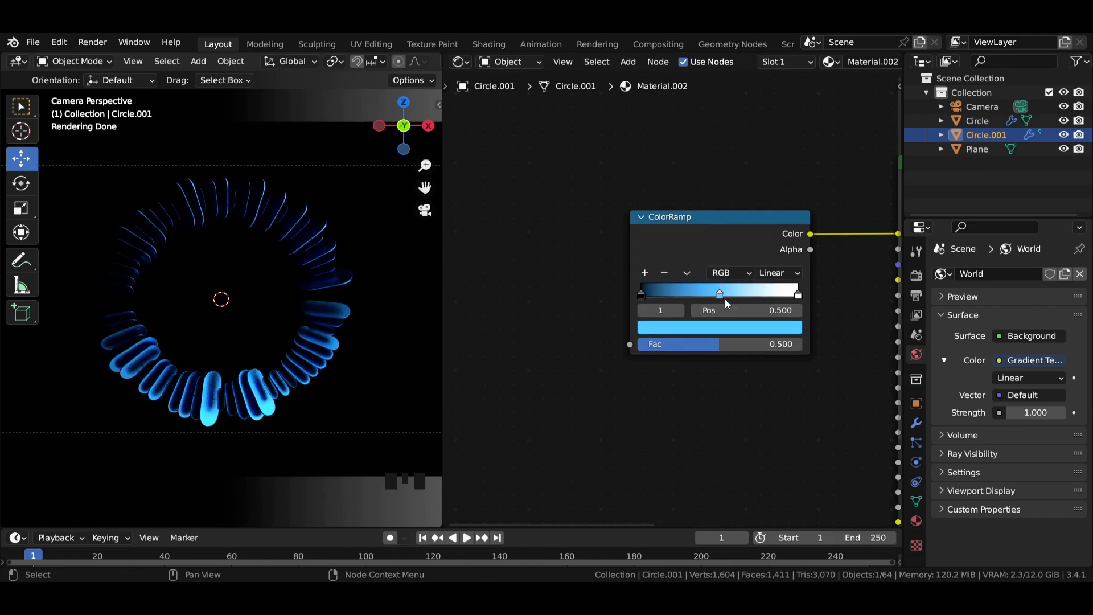
Set the ColorRamp interpolation to Constant and distribute its stops evenly from the left.
left_click(797, 294)
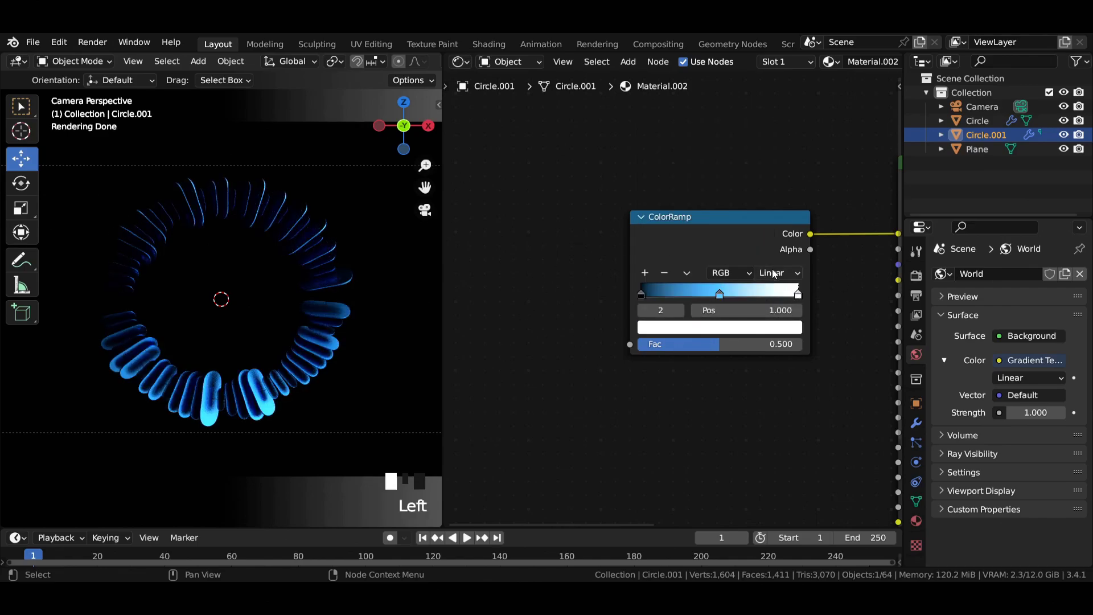
left_click(774, 273)
left_click(784, 349)
left_click(687, 273)
left_click(716, 302)
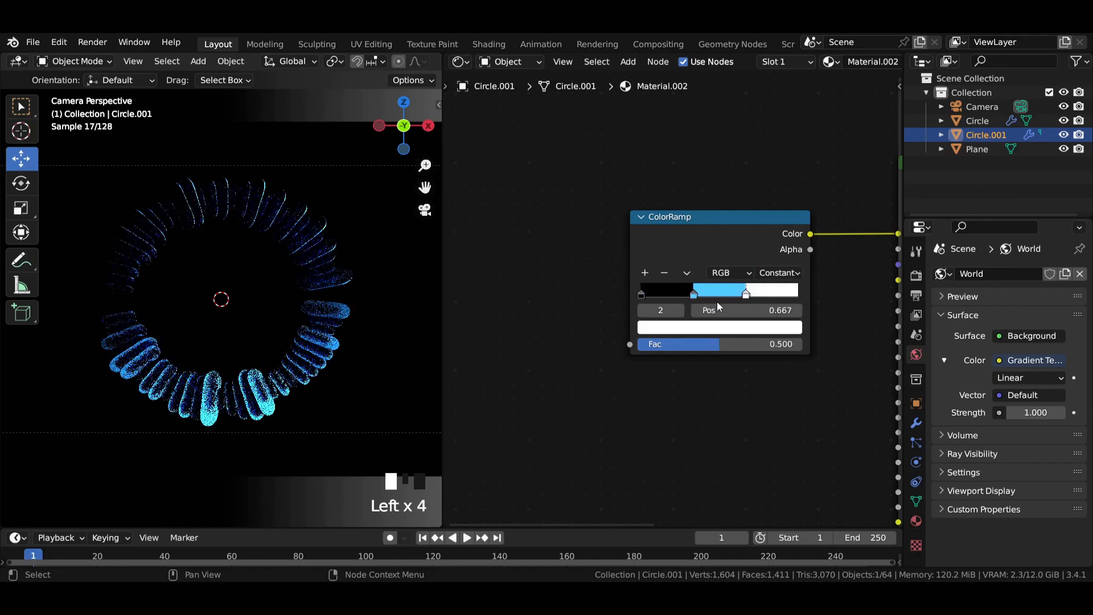
Add a Gradient Texture node and link its Color output to the ColorRamp's Fac input.
middle_click_drag(574, 285, 634, 290)
key("shift+a")
left_click(492, 224)
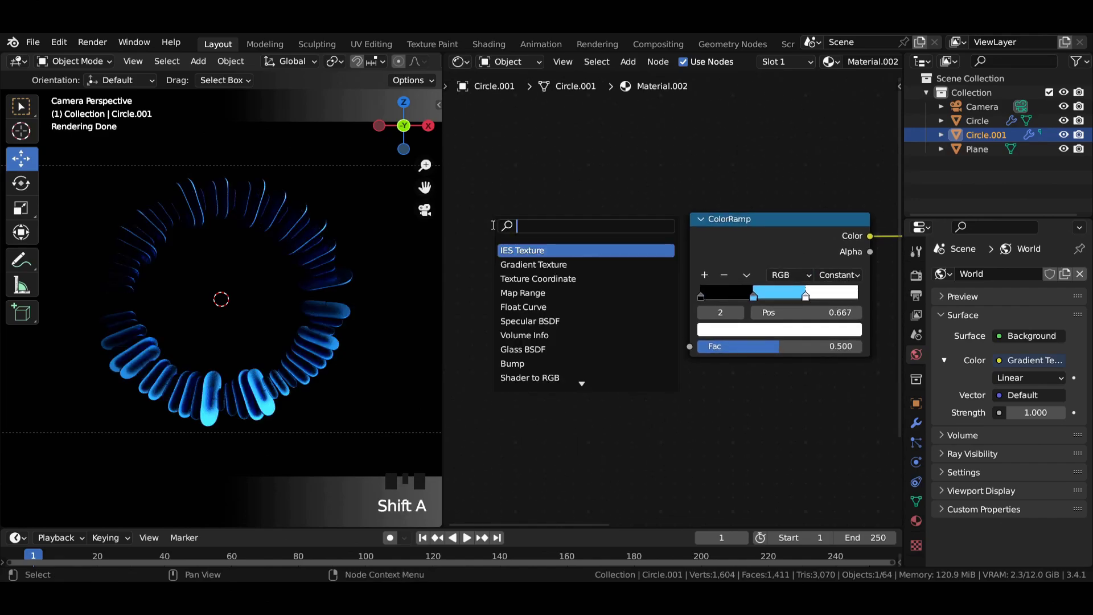
type("gr")
left_click(521, 277)
left_click(520, 277)
left_click_drag(597, 234, 690, 346)
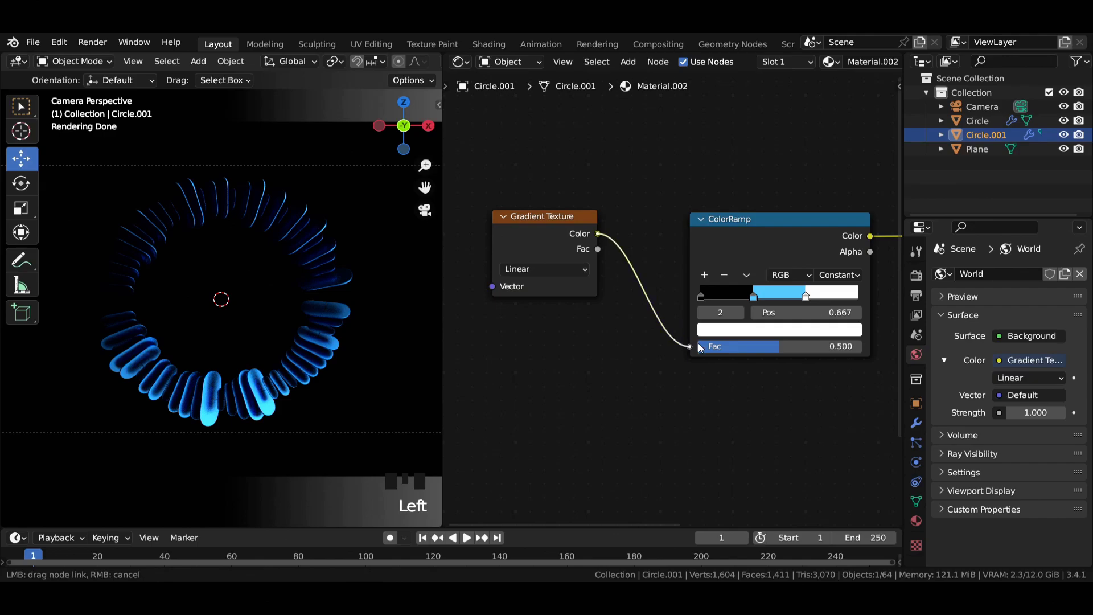
Add a Particle Info node to the disc material and link its Random output to the Gradient Texture's Vector input.
middle_click_drag(468, 255, 574, 249)
key("shift+a")
left_click(542, 200)
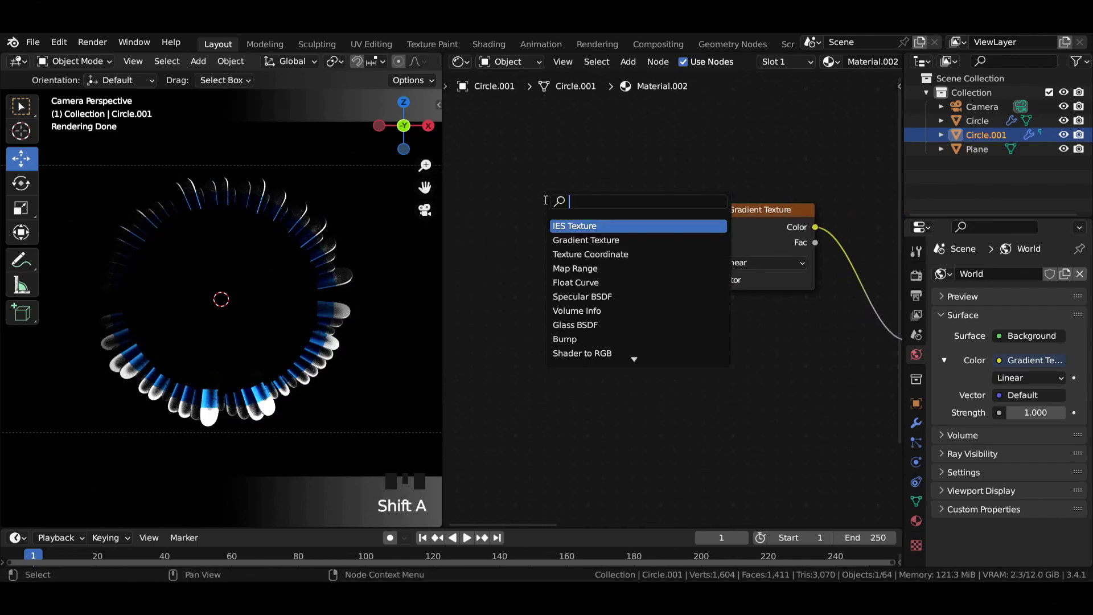
type("info")
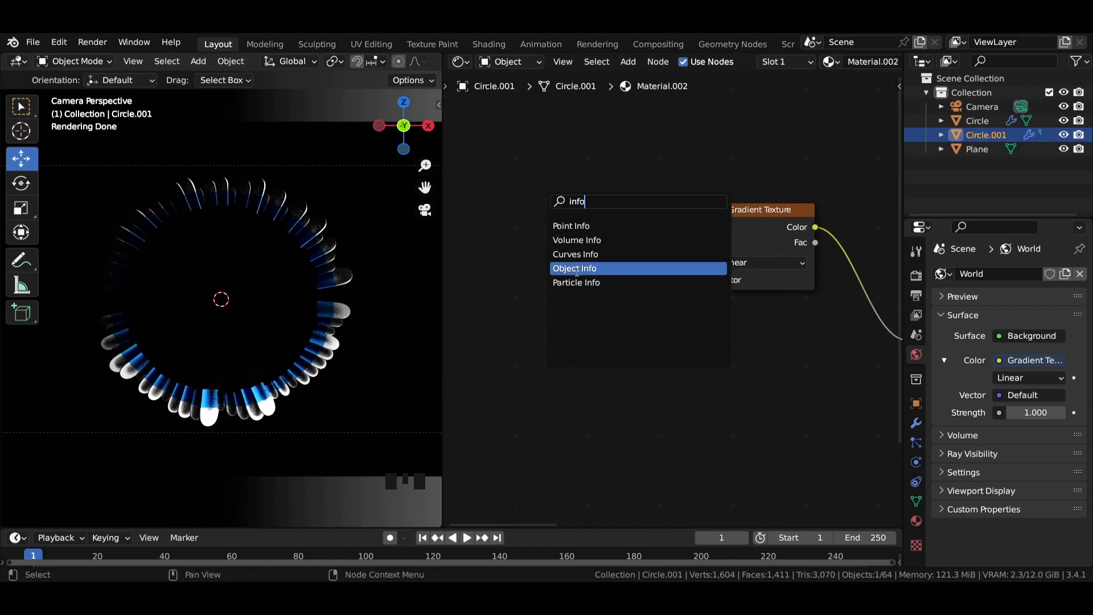
left_click(575, 283)
left_click(516, 298)
left_click_drag(711, 289, 711, 287)
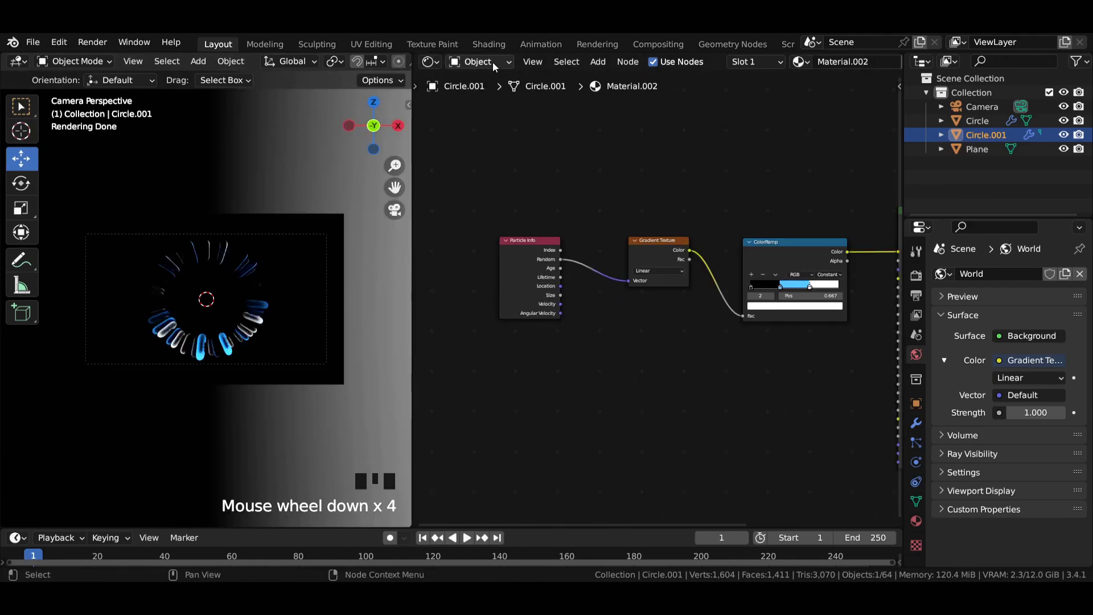
Switch the shader editor to the World nodes and move the Gradient Texture node away from the Background node.
left_click(493, 65)
left_click(479, 96)
middle_click_drag(831, 210, 721, 222)
scroll(721, 222, "up", 3)
left_click(750, 226)
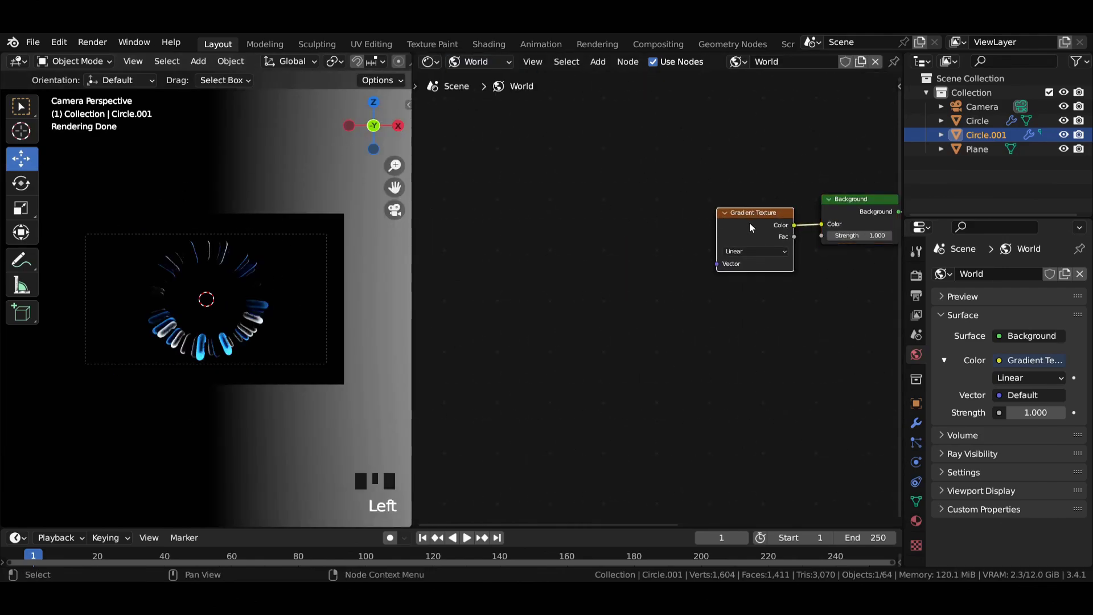
left_click_drag(752, 227, 527, 213)
Insert a ColorRamp node between the world's Gradient Texture and Background nodes.
key("shift+a")
left_click(632, 262)
type("col")
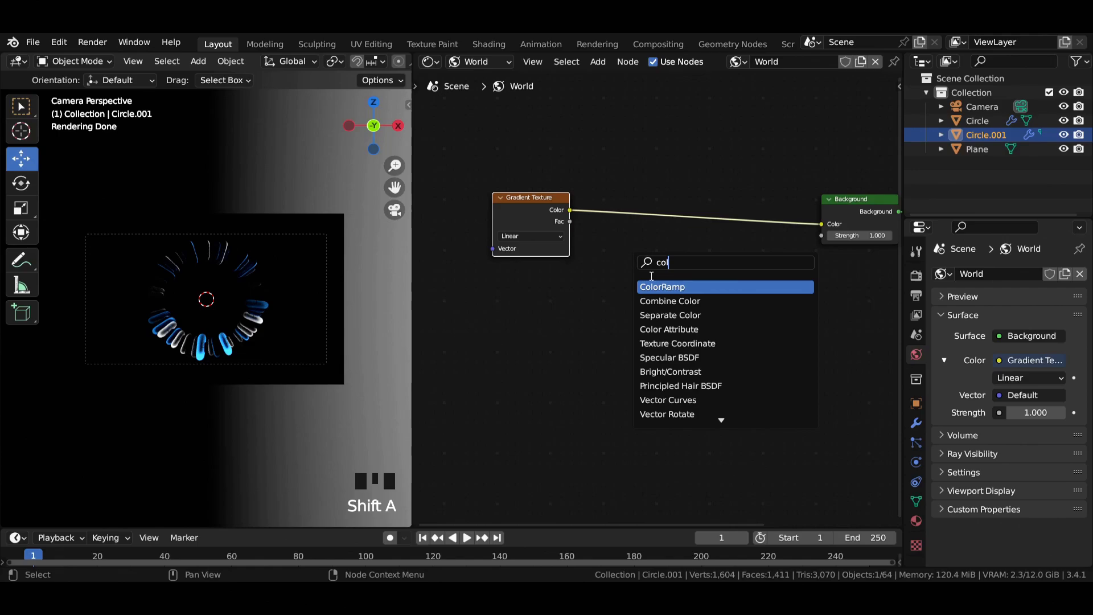
key("Return")
left_click(677, 239)
Raise the world Background node's strength to 1.2.
scroll(870, 240, "up", 2)
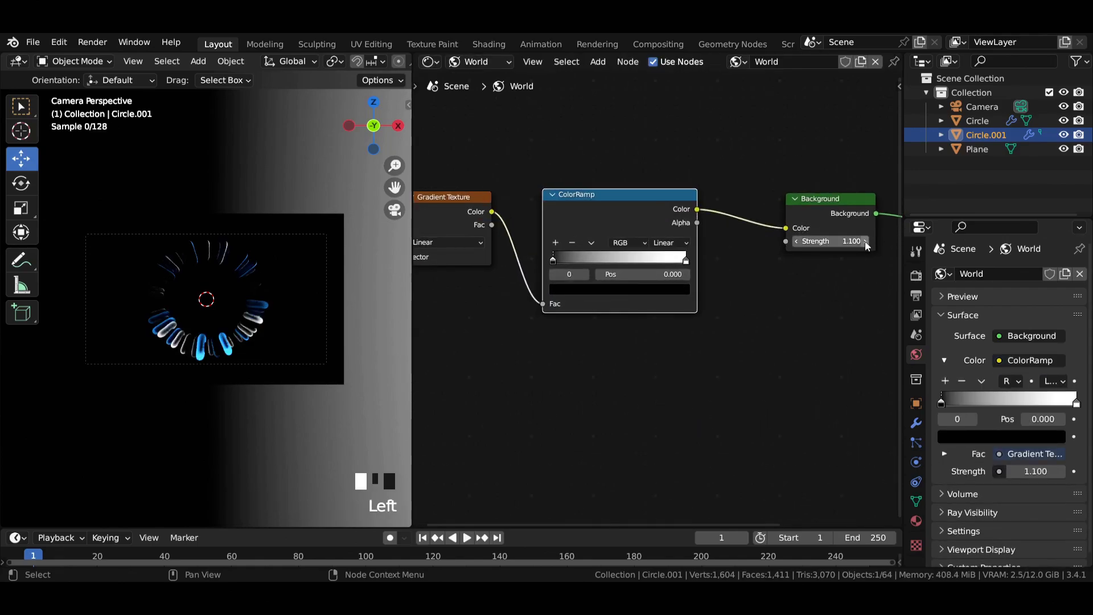
left_click(865, 241)
scroll(228, 296, "up", 6)
scroll(682, 302, "up", 3)
Add three evenly spaced stops to the world ColorRamp and color the last stop black.
left_click(718, 294)
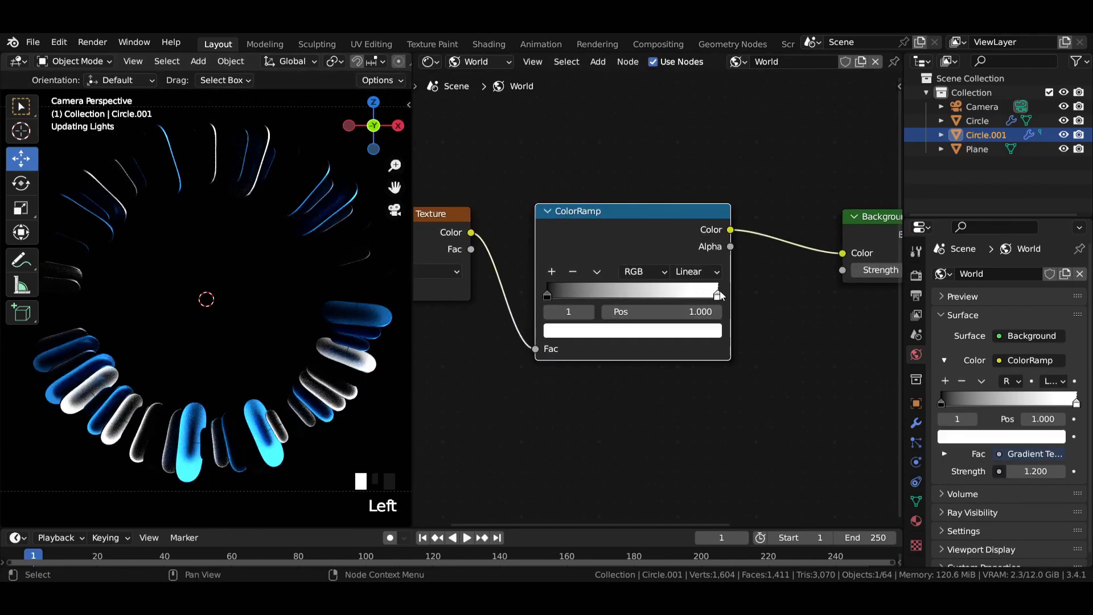
left_click(551, 271)
left_click(552, 271)
left_click(551, 271)
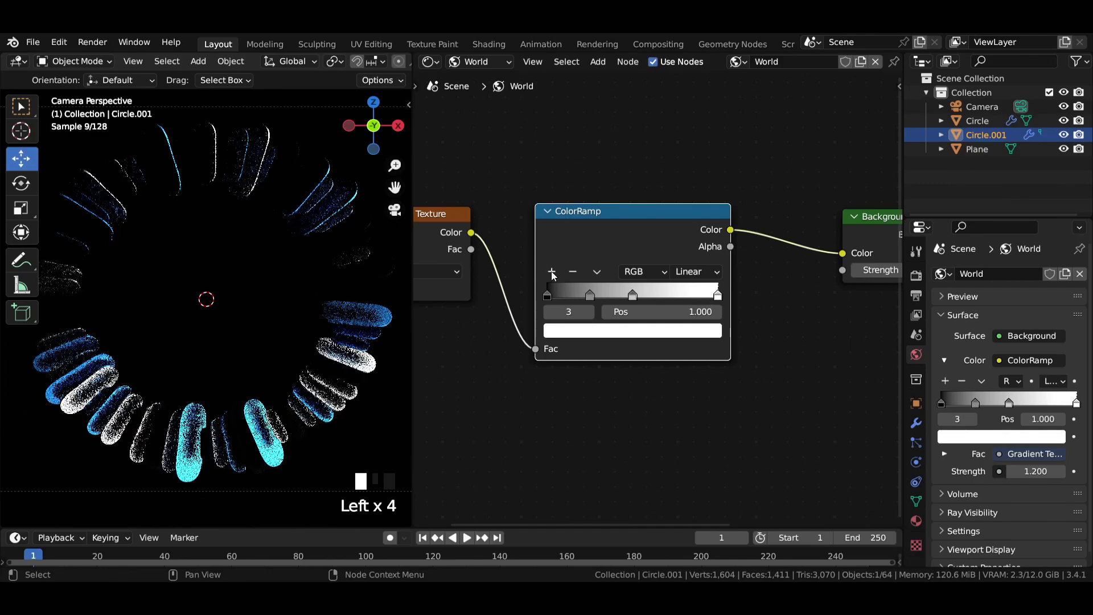
left_click(551, 272)
left_click(718, 294)
left_click(712, 331)
left_click_drag(678, 189, 678, 226)
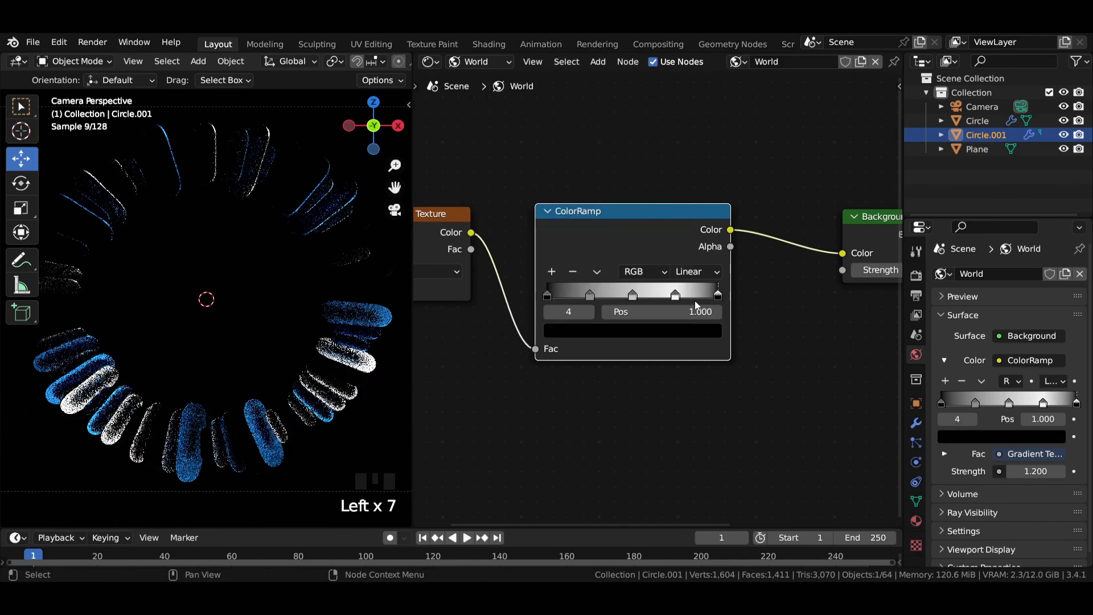
Set the color value of the world ColorRamp's stop at position 0.75 to 0.5.
left_click(675, 295)
left_click(632, 330)
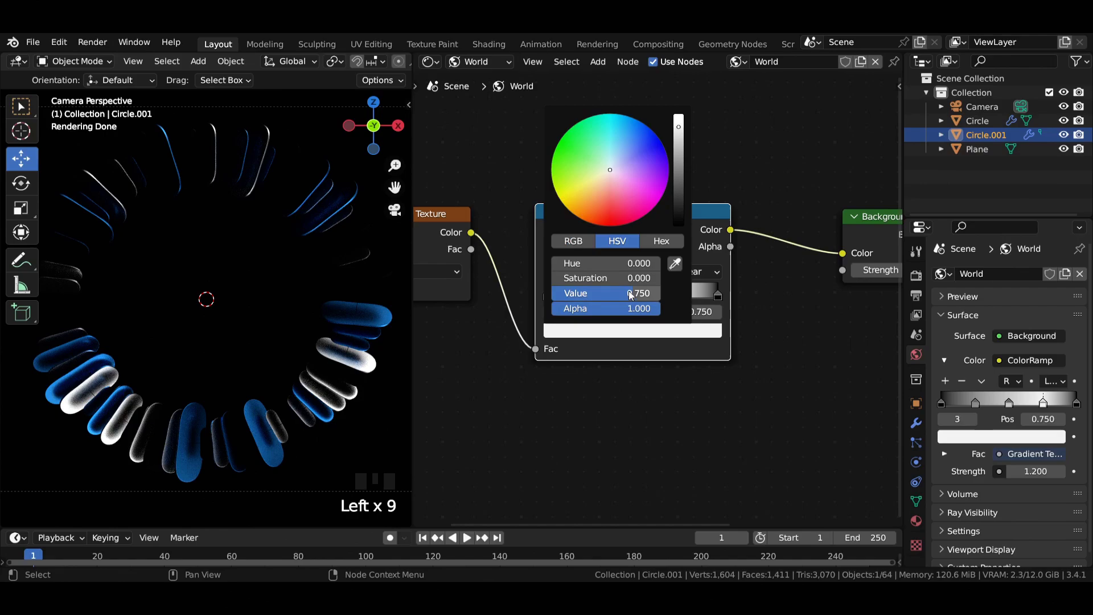
left_click(629, 294)
type(".5")
key("Return")
Color the world ColorRamp's middle stop white and the stop at position 0.25 light gray.
left_click(632, 296)
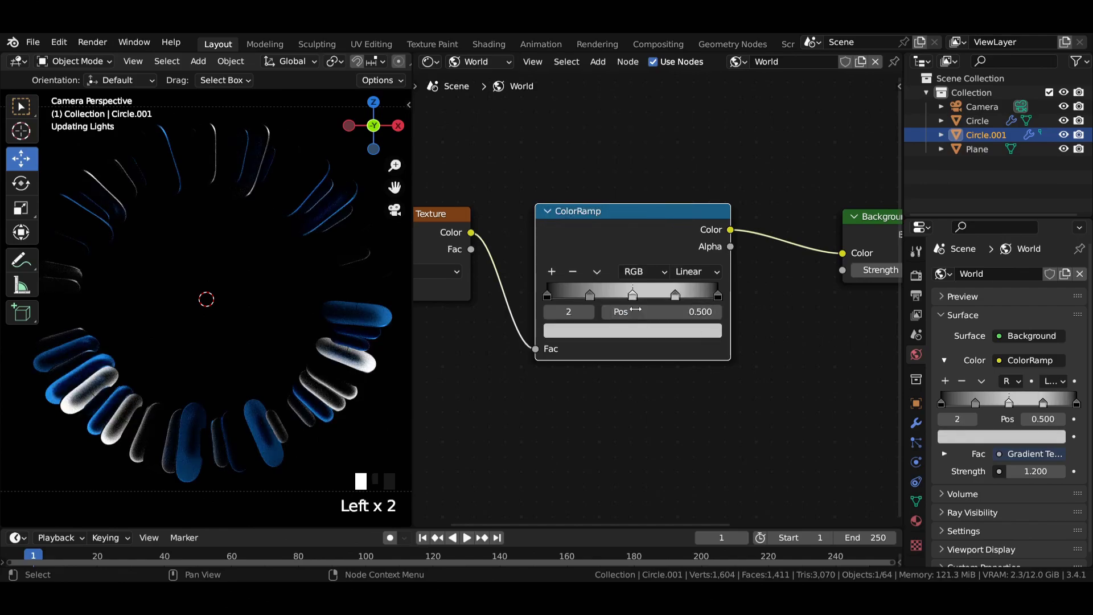
left_click(631, 330)
left_click(590, 294)
left_click(625, 330)
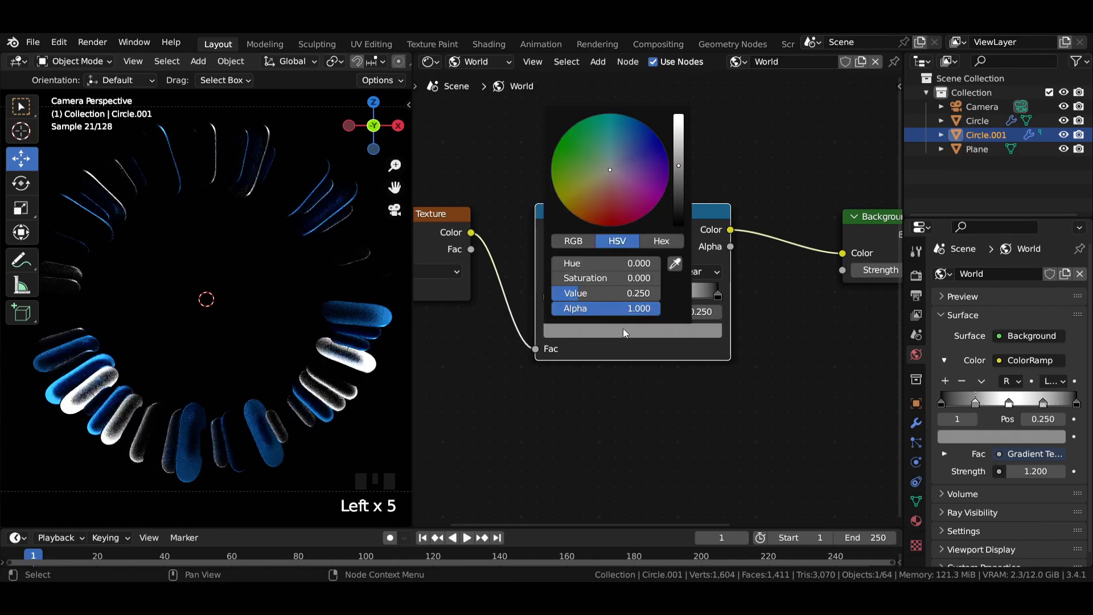
left_click(591, 295)
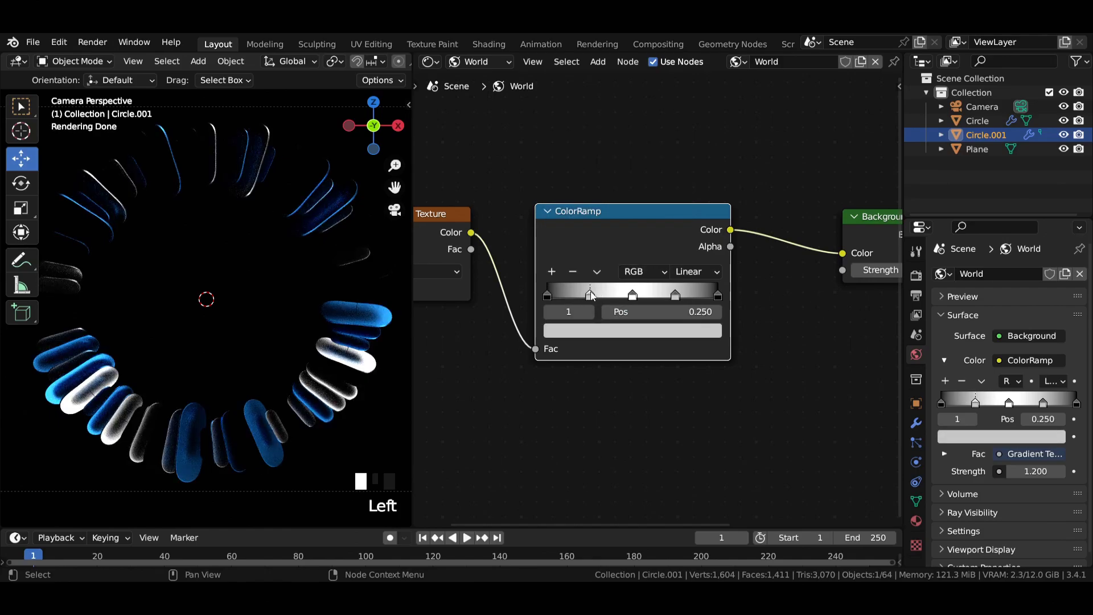
Shift the world ColorRamp's three inner stops toward its black start, to about 0.09, 0.22 and 0.289.
left_click_drag(590, 292, 562, 293)
left_click_drag(629, 295, 583, 295)
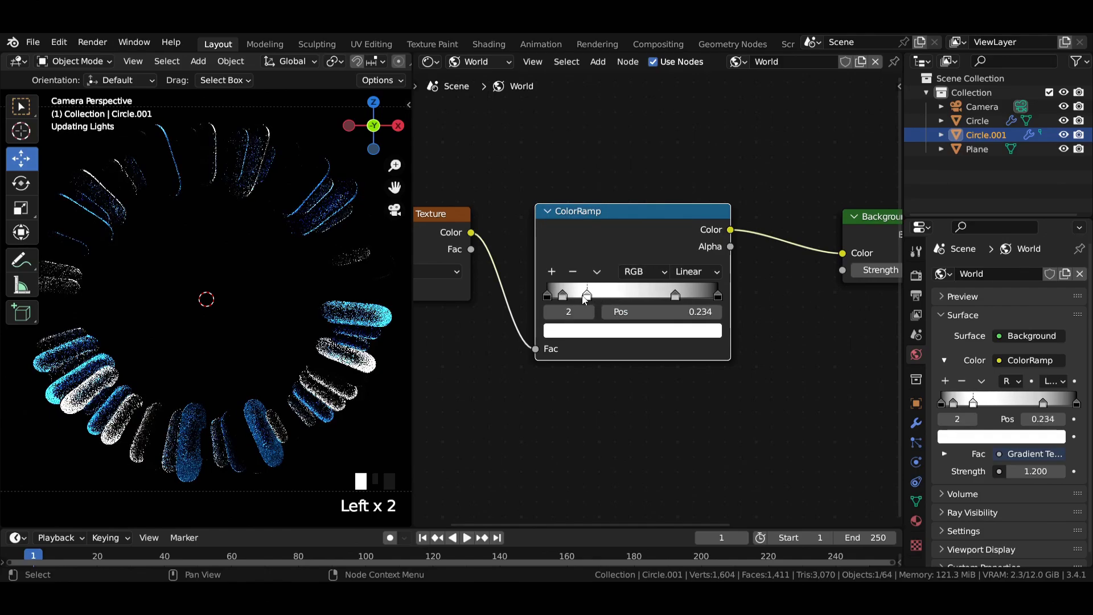
left_click_drag(675, 295, 594, 300)
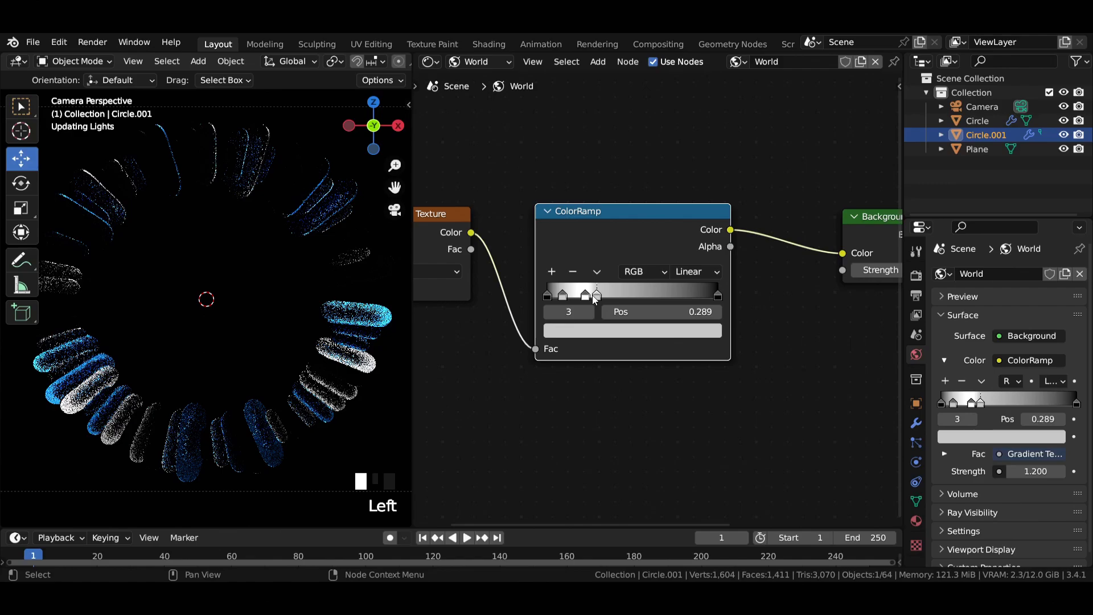
Add linked Texture Coordinate and Mapping nodes in front of the world's Gradient Texture and save the file.
scroll(594, 300, "down", 3)
middle_click_drag(529, 301, 753, 294)
key("ctrl+t")
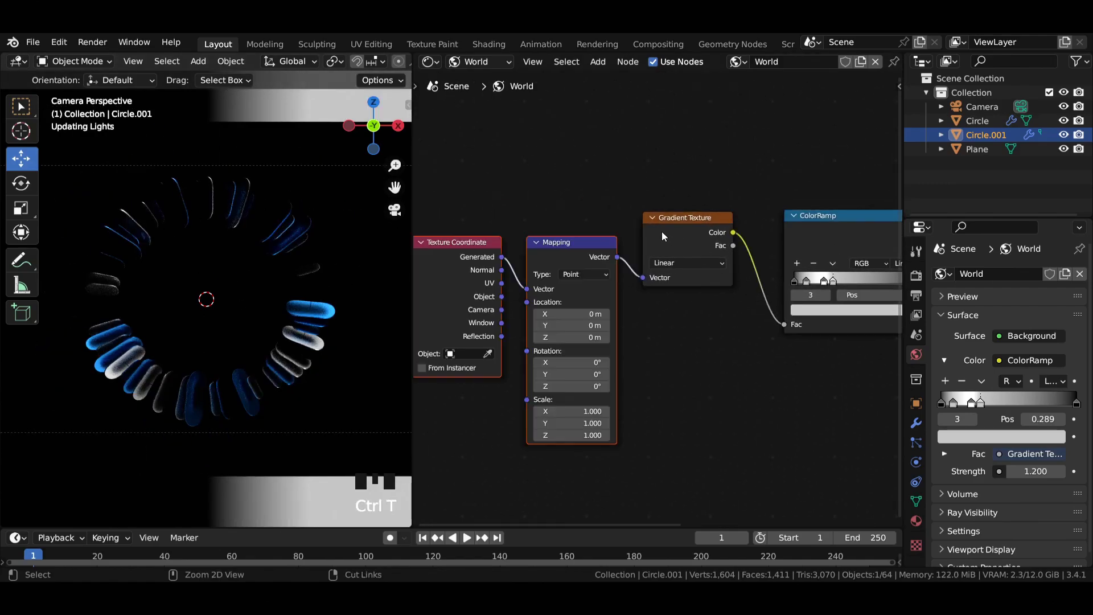
key("ctrl+s")
Rotate the world gradient with the Mapping node to X -1.5°, Y 35.5° and Z 51.2°.
middle_click_drag(527, 292, 536, 293)
scroll(536, 293, "up", 2)
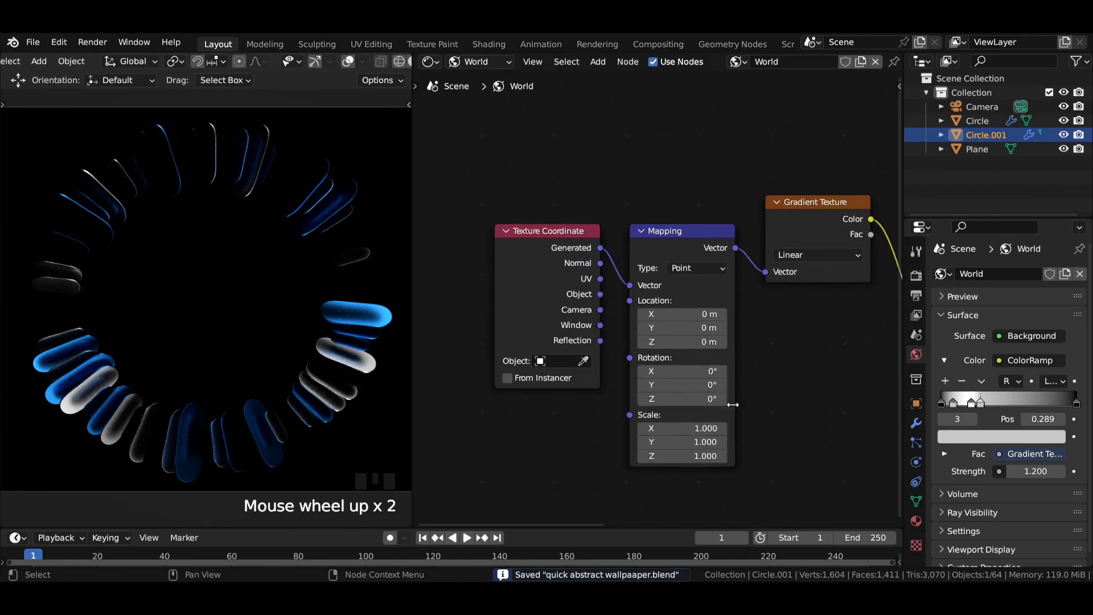
left_click_drag(700, 387, 747, 387)
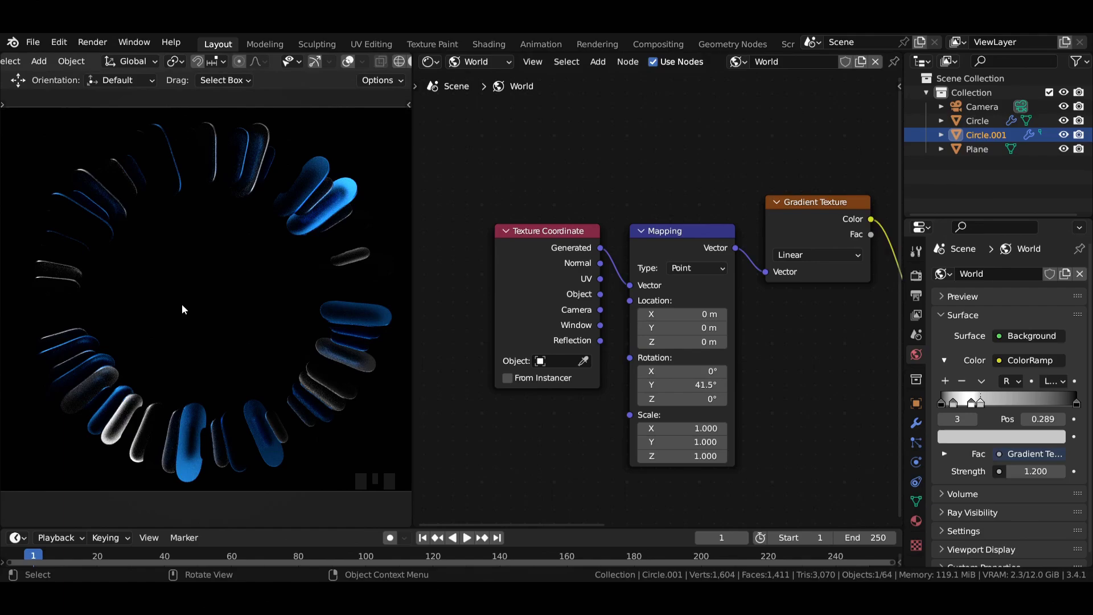
scroll(180, 297, "down", 1)
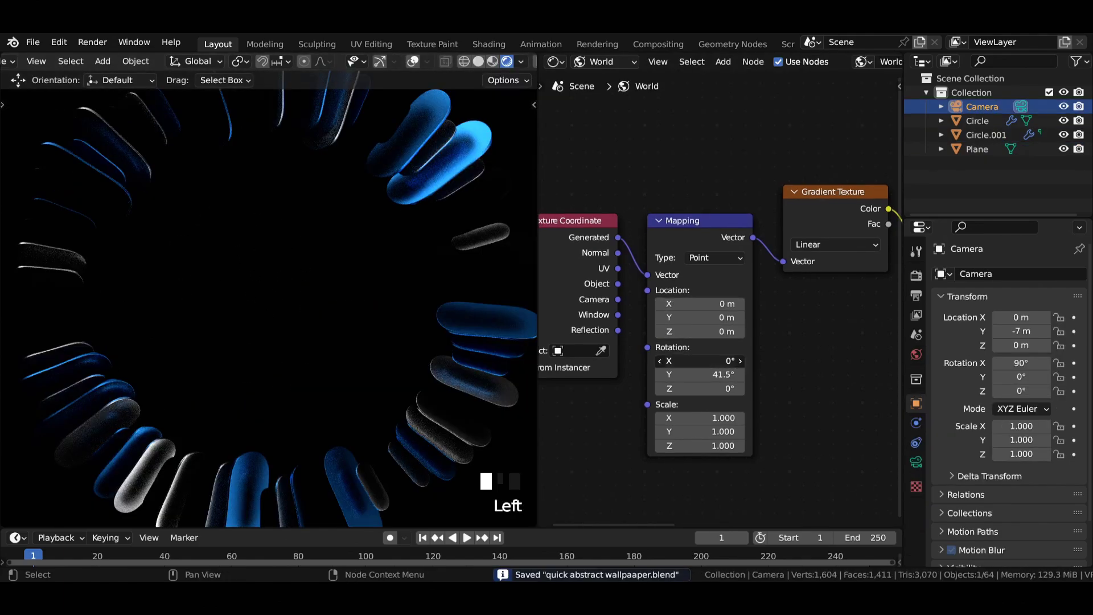
left_click_drag(699, 360, 732, 374)
scroll(226, 269, "down", 3)
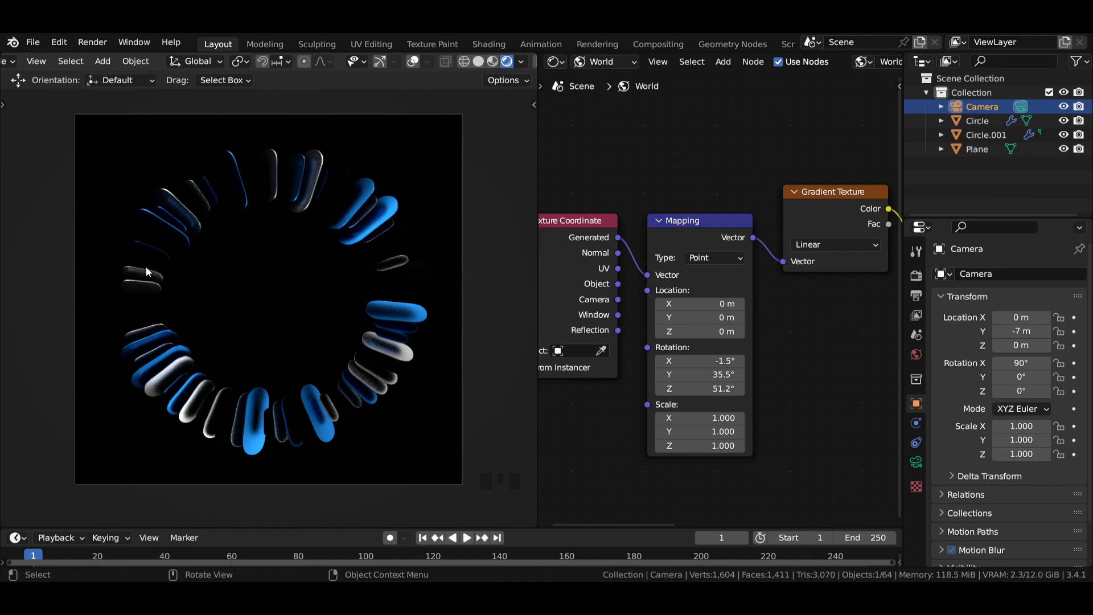
Check the rendered ring through the camera and the world's Background node, and save the file.
middle_click_drag(146, 266, 307, 229)
key("KP_0")
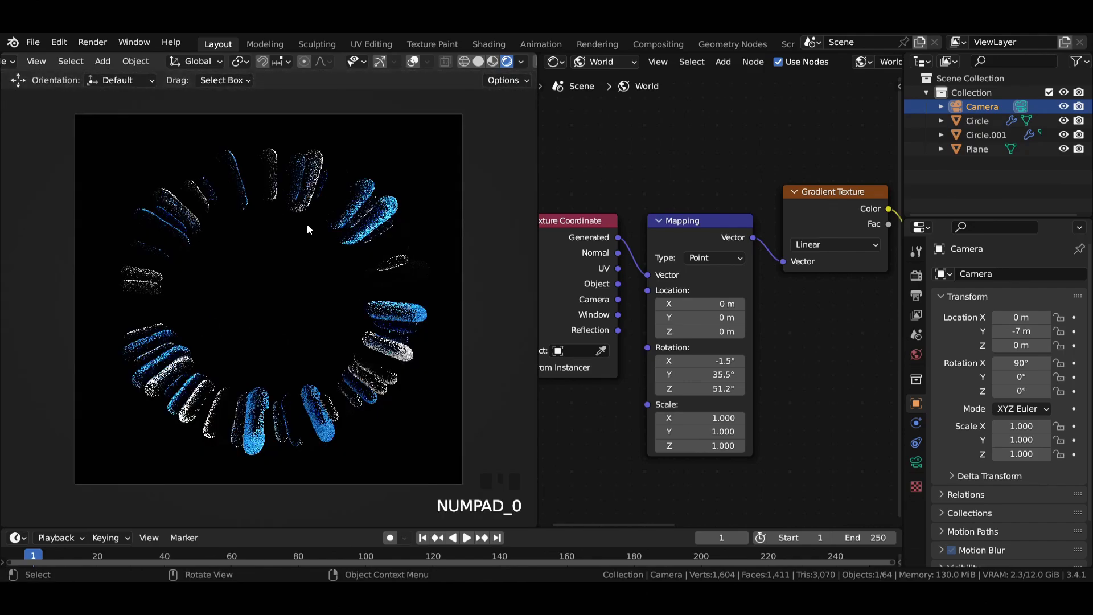
scroll(767, 344, "down", 4)
middle_click_drag(775, 308, 822, 329)
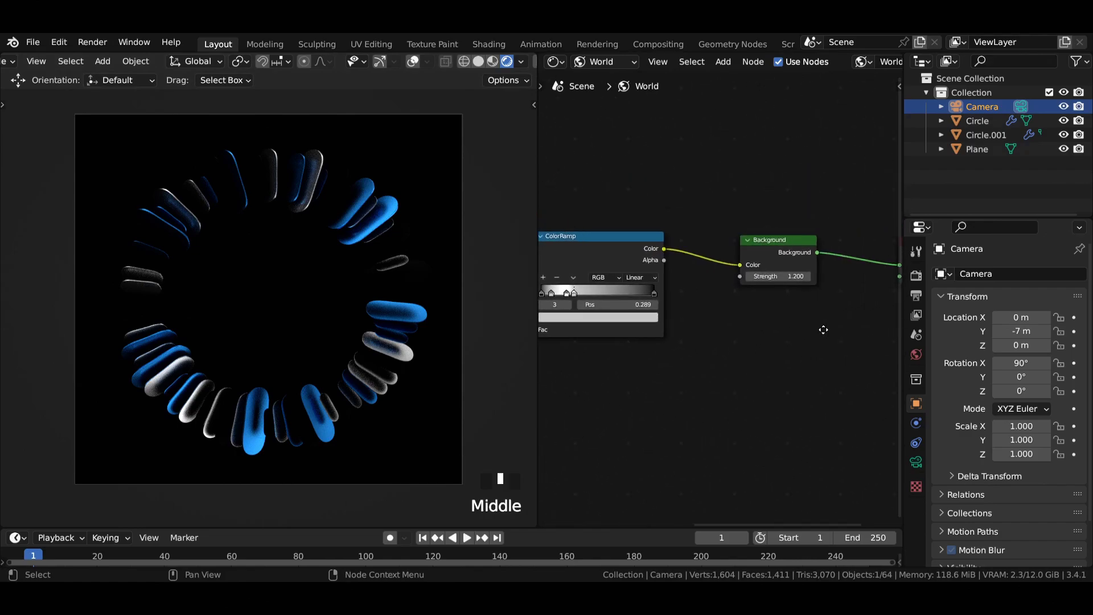
scroll(821, 325, "up", 1)
scroll(159, 228, "up", 1)
scroll(265, 262, "down", 1)
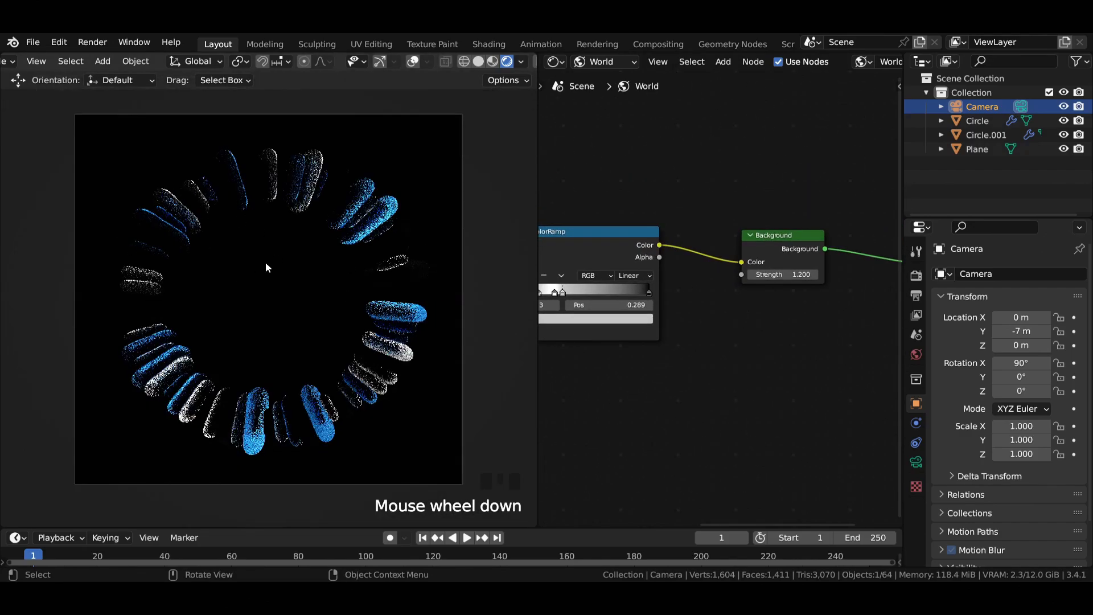
key("ctrl+s")
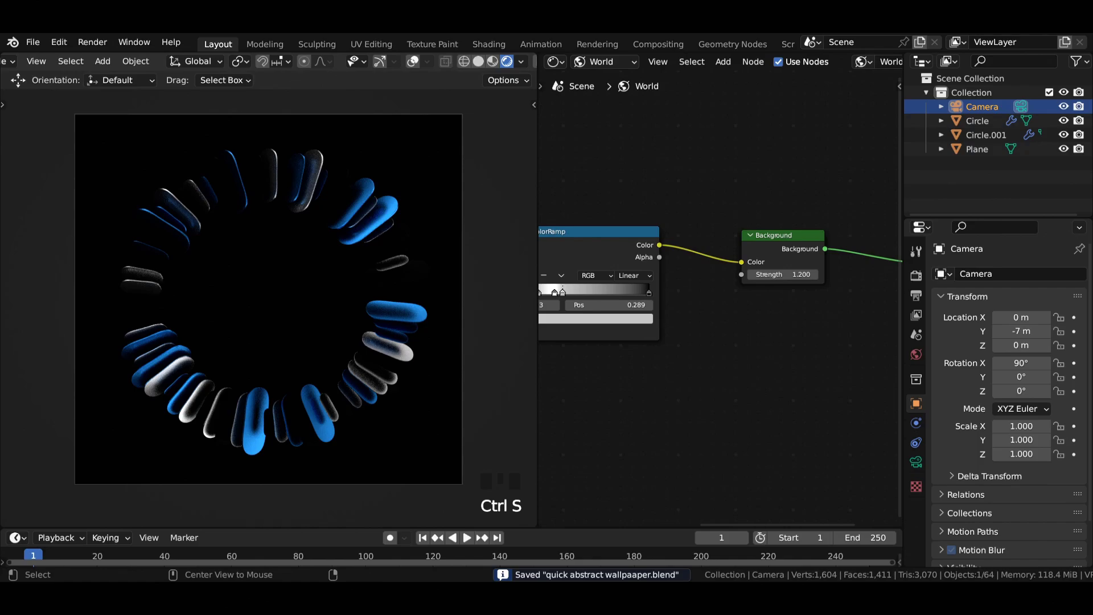